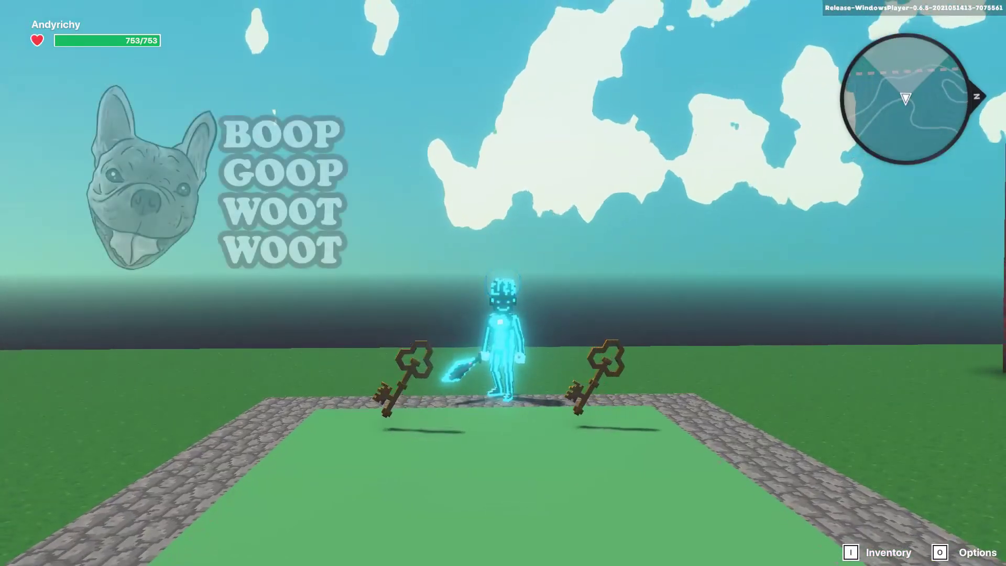
Walk the avatar around the stone-bordered green area and collect the first golden key by running into it
{"action": "key", "text": "w"}
{"action": "scroll", "coordinate": [503, 283], "scroll_direction": "down", "scroll_amount": 5}
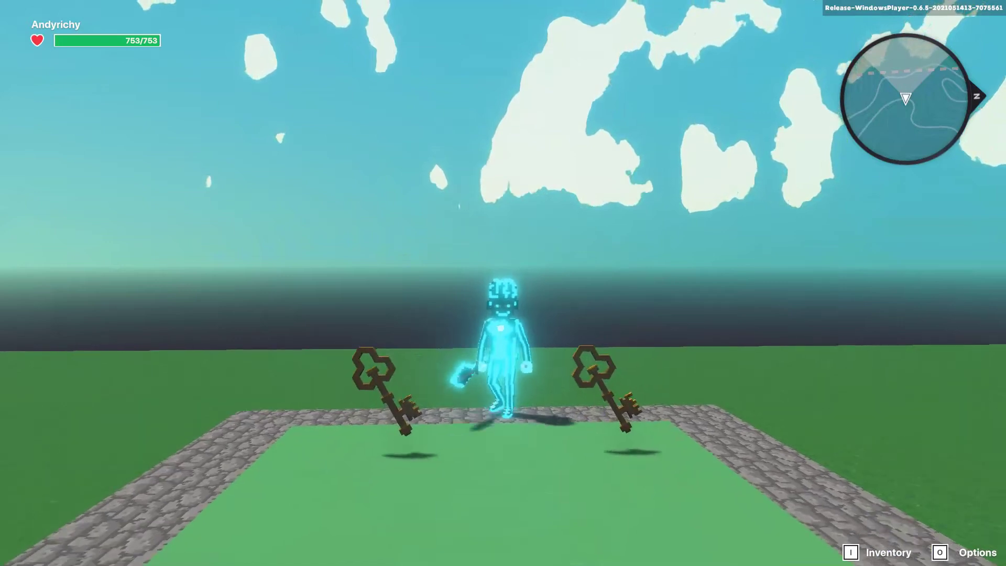
{"action": "key", "text": "s"}
{"action": "key", "text": "w"}
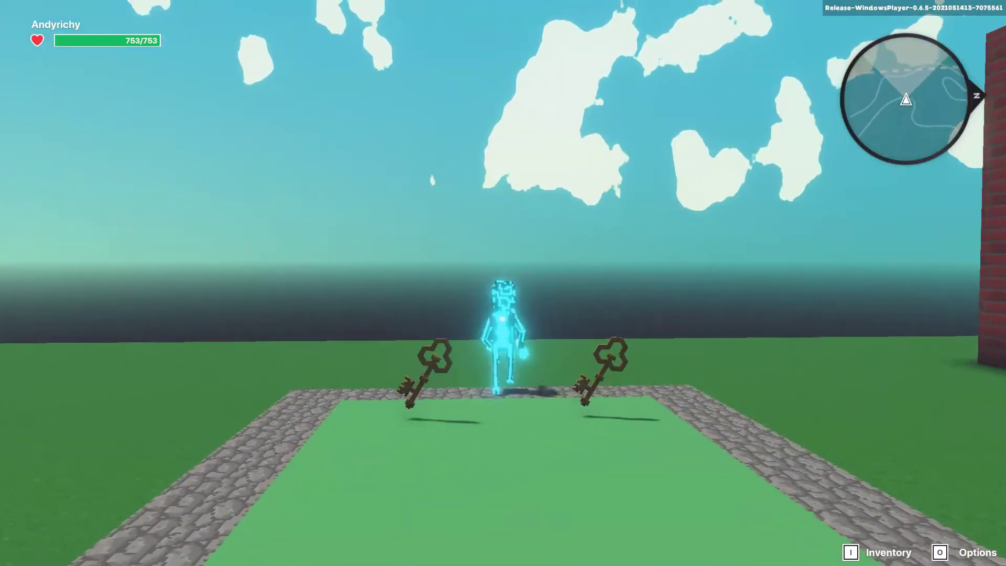
{"action": "key", "text": "d"}
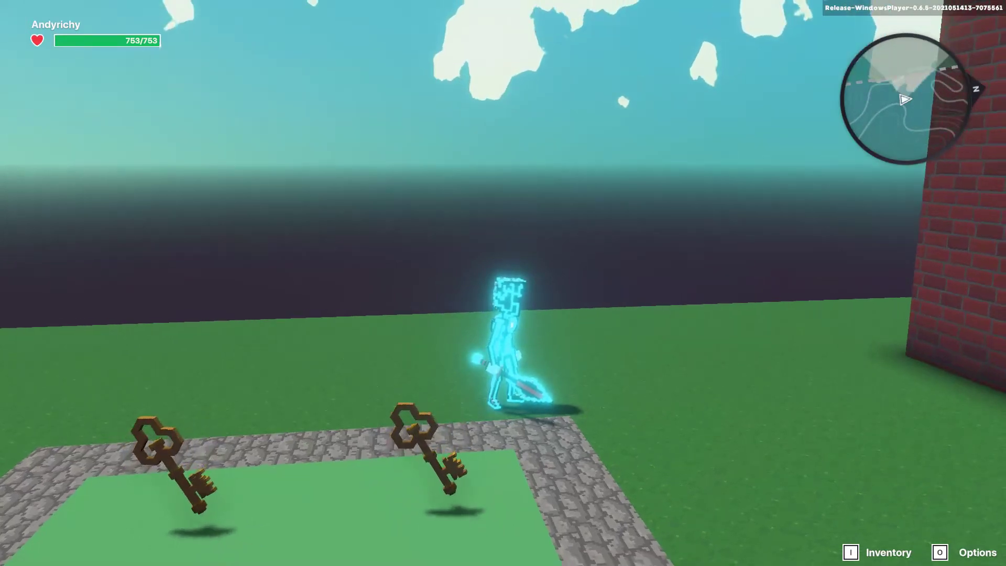
{"action": "key", "text": "s"}
{"action": "key", "text": "w"}
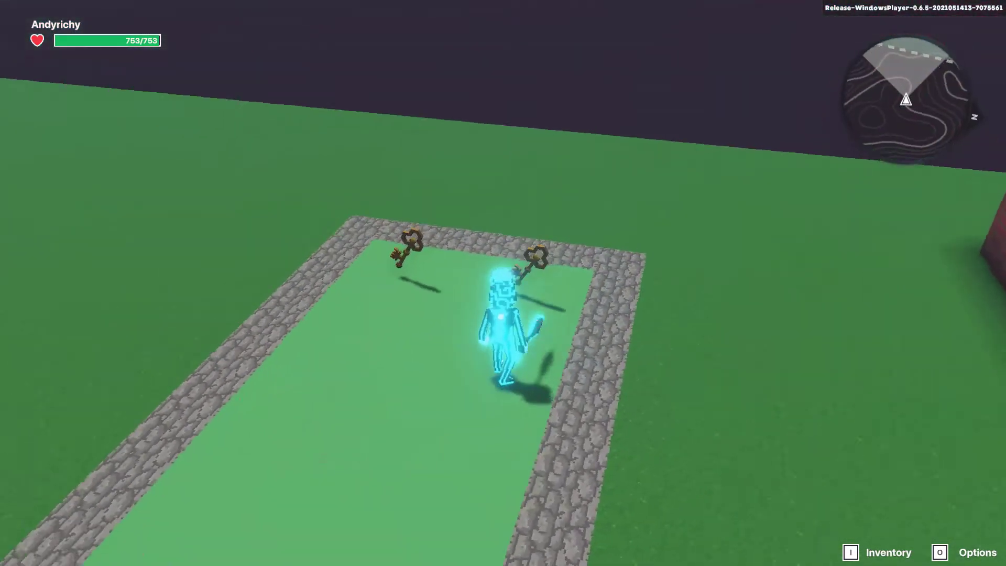
{"action": "key", "text": "a"}
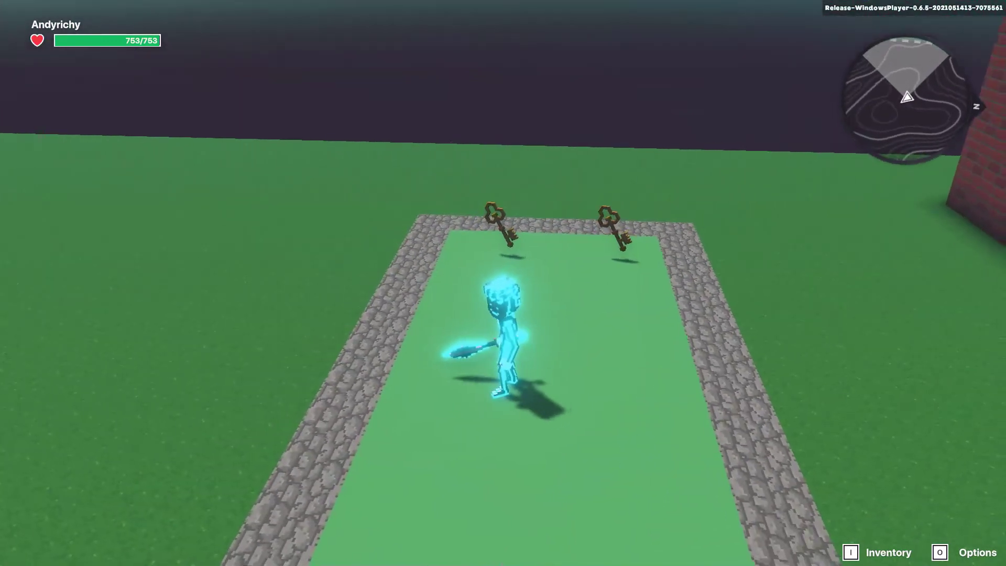
{"action": "key", "text": "w"}
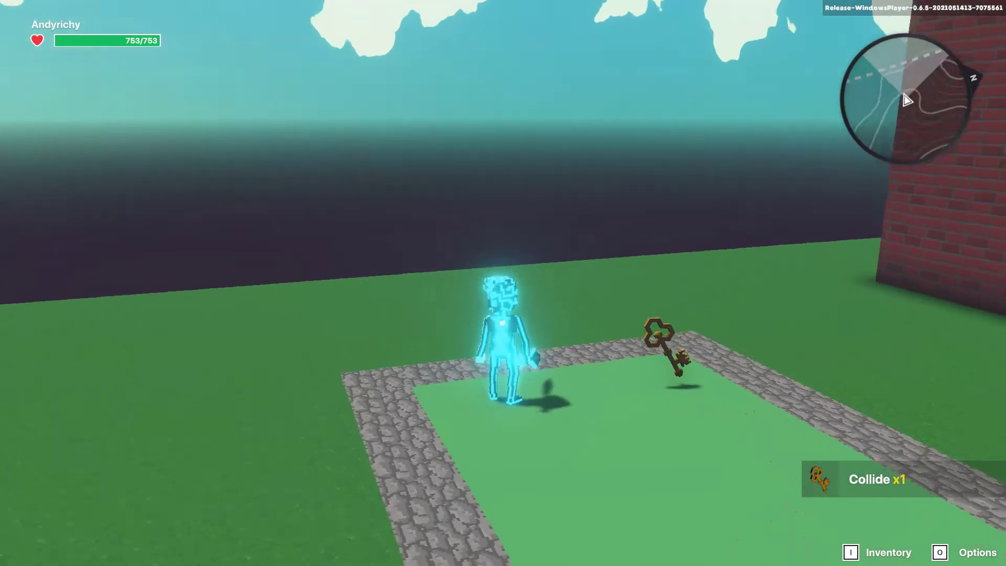
Walk to the remaining golden key, collect it through interaction, and leave the play test for the editor
{"action": "key", "text": "s"}
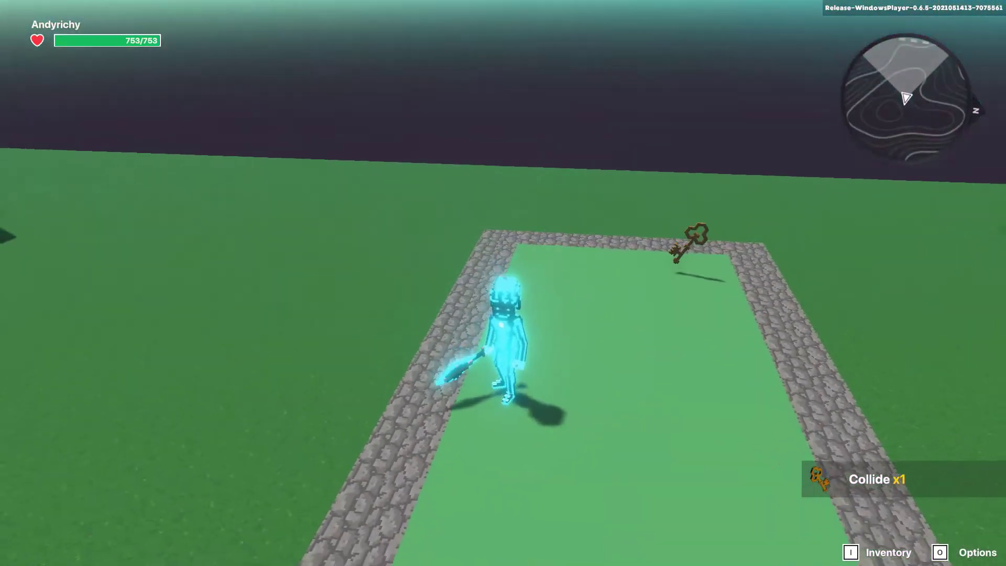
{"action": "key", "text": "w"}
{"action": "key", "text": "a"}
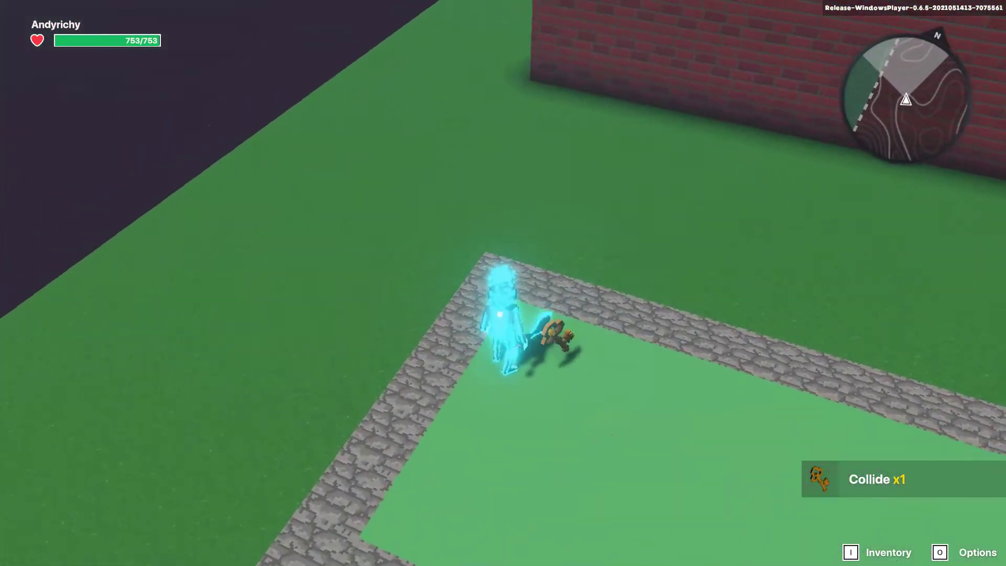
{"action": "key", "text": "s"}
{"action": "key", "text": "w"}
{"action": "key", "text": "s"}
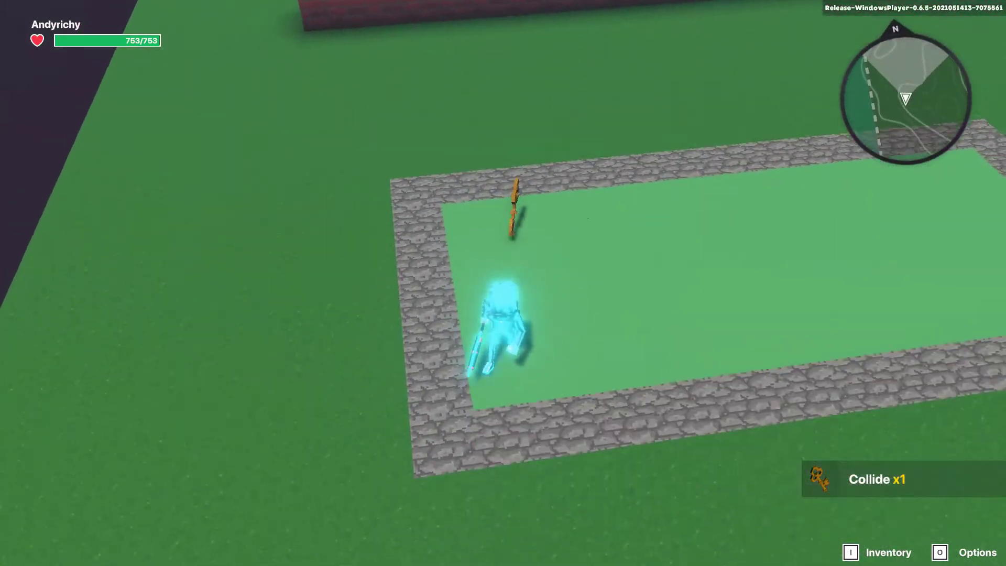
{"action": "key", "text": "w"}
{"action": "key", "text": "s"}
{"action": "key", "text": "w"}
{"action": "key", "text": "w"}
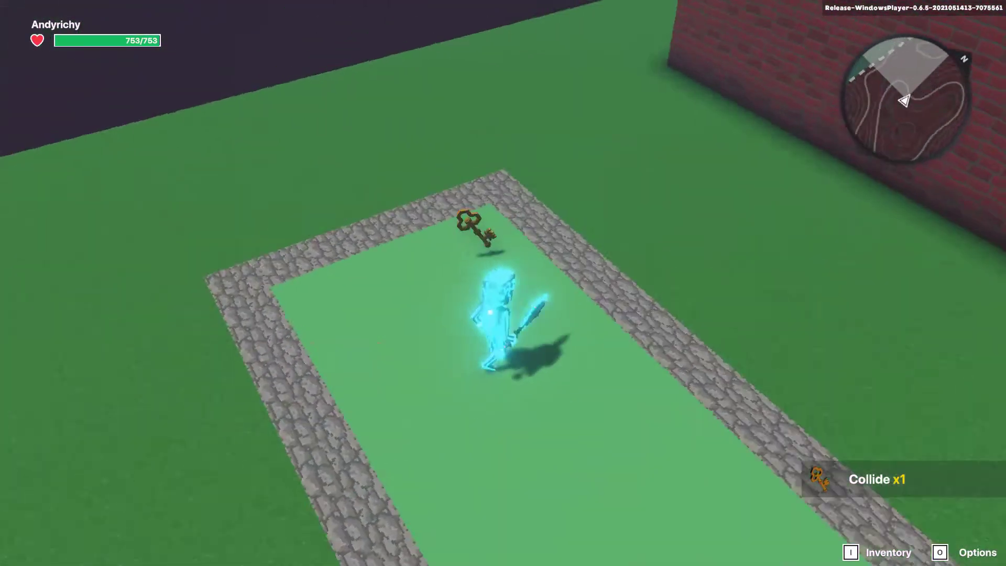
{"action": "key", "text": "e"}
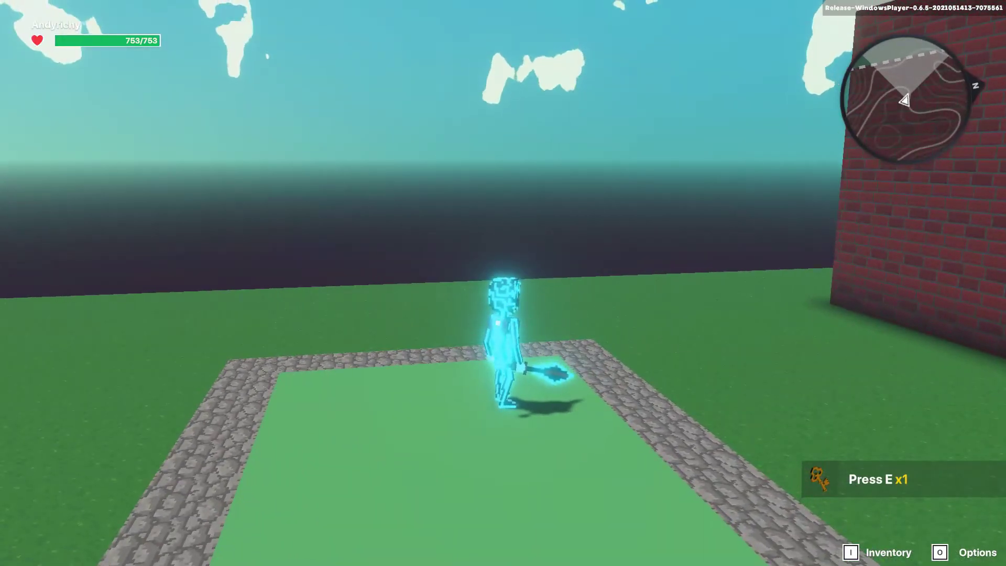
{"action": "key", "text": "Escape"}
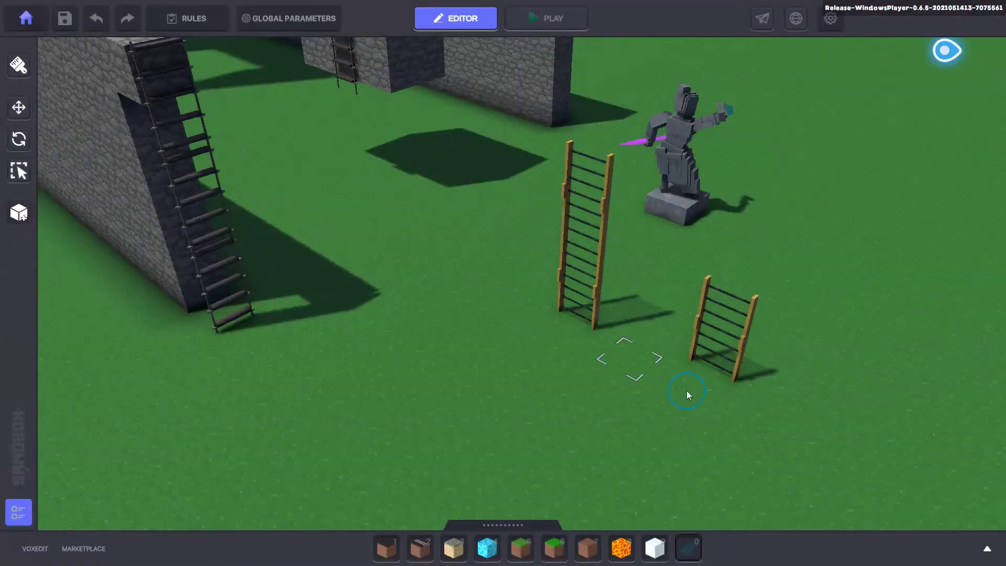
Search the asset library for "key" and place another Golden Key - Liquidity Reward on the green area near the existing two
{"action": "middle_click_drag", "start_coordinate": [744, 247], "coordinate": [671, 422]}
{"action": "scroll", "coordinate": [450, 194], "scroll_direction": "up", "scroll_amount": 10}
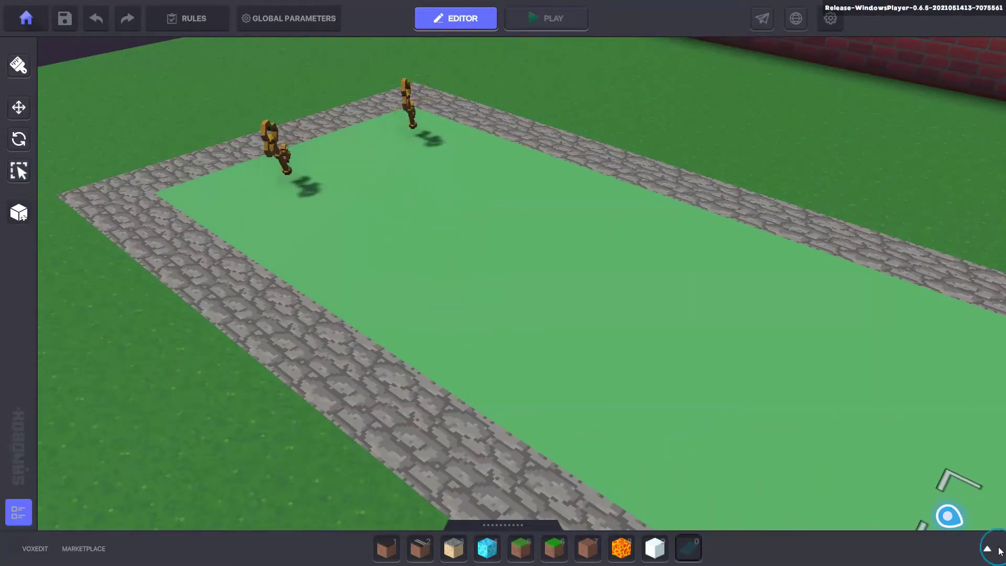
{"action": "left_click", "coordinate": [244, 110]}
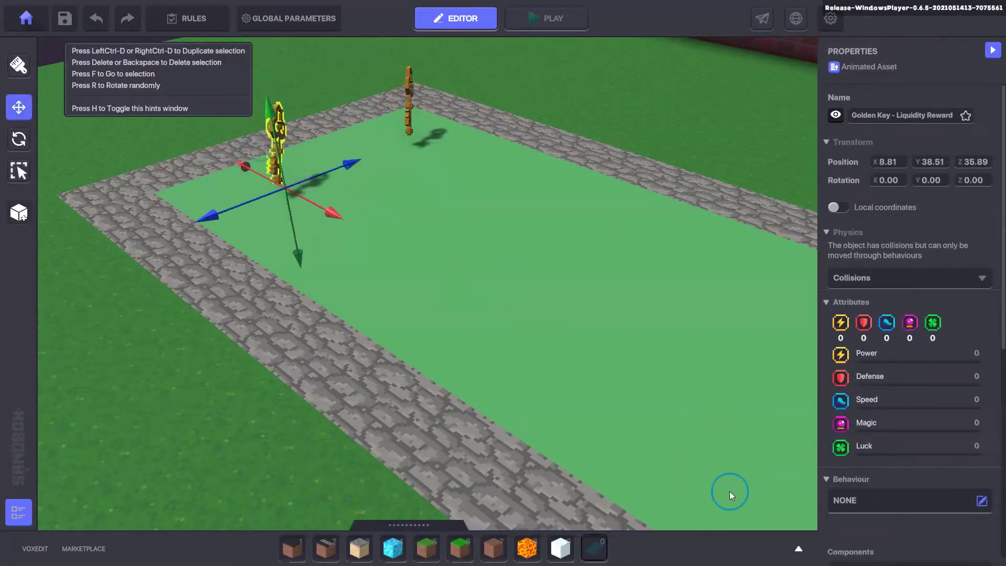
{"action": "left_click", "coordinate": [793, 556]}
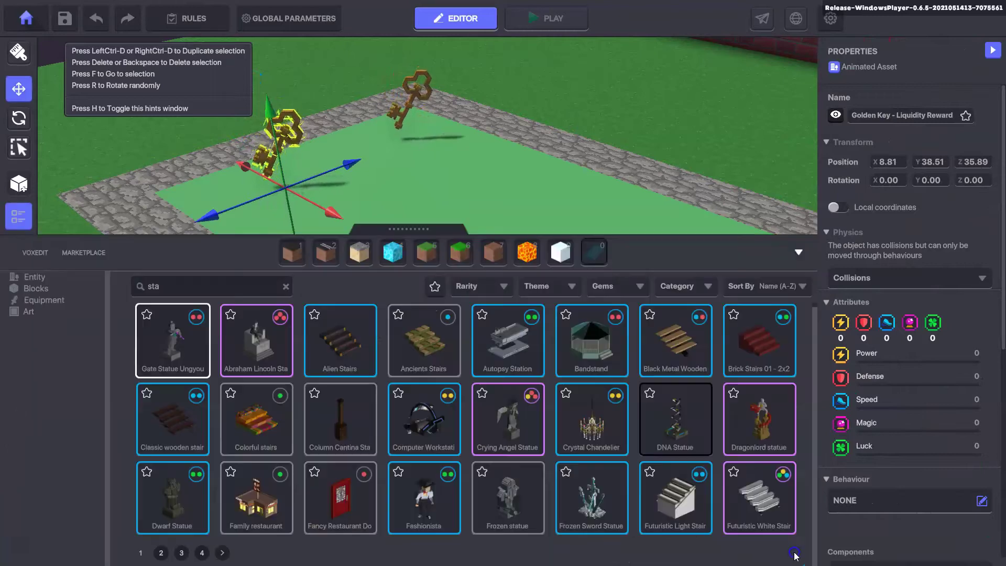
{"action": "left_click", "coordinate": [195, 290]}
{"action": "type", "text": "key"}
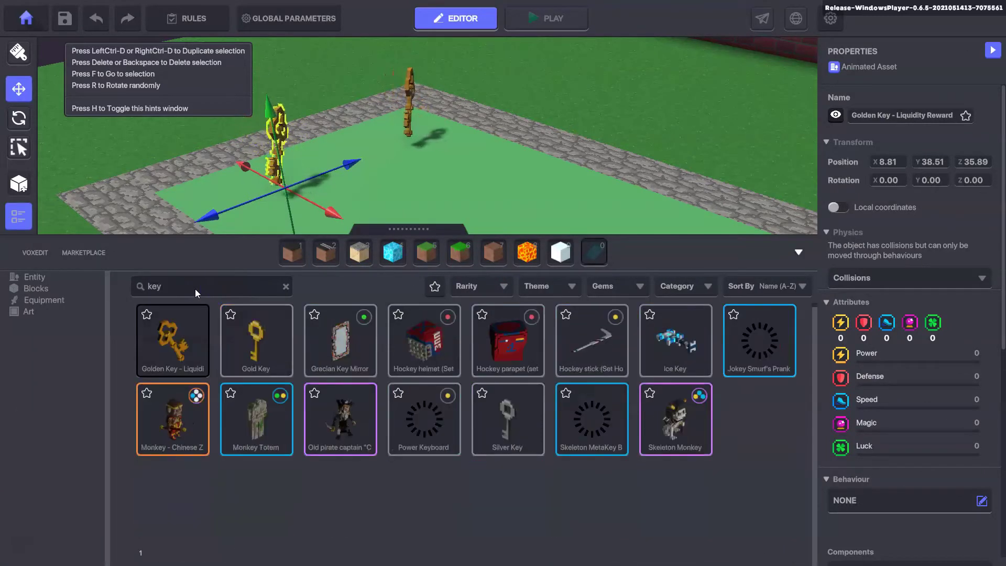
{"action": "left_click", "coordinate": [176, 323]}
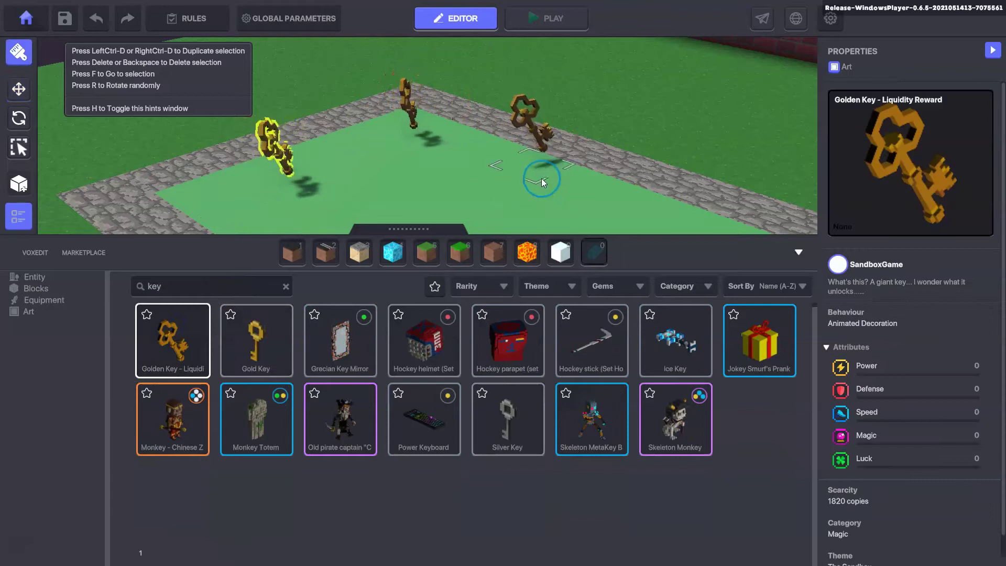
{"action": "left_click", "coordinate": [799, 252]}
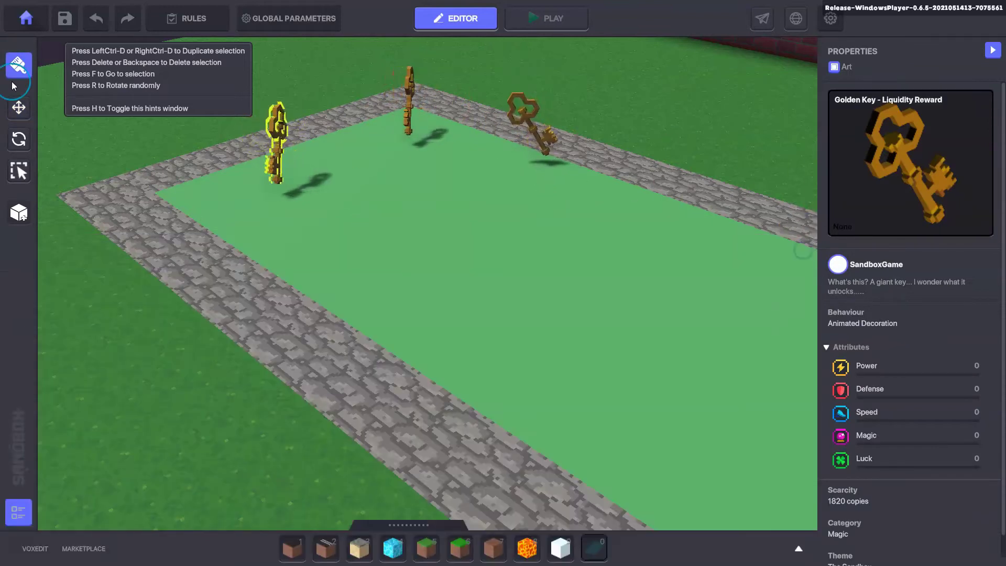
Select the newly placed golden key and set its behaviour to None
{"action": "left_click", "coordinate": [19, 108]}
{"action": "left_click", "coordinate": [533, 120]}
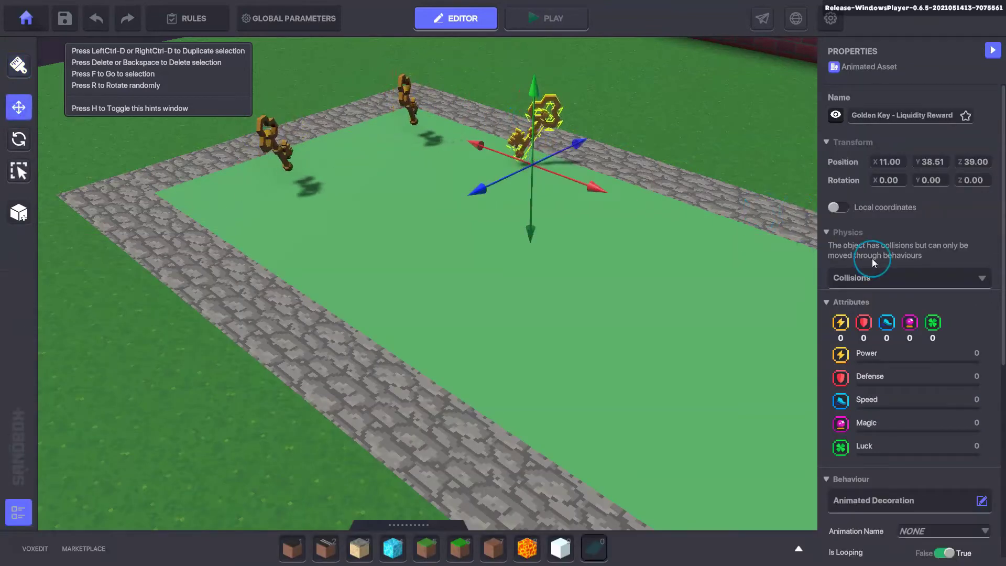
{"action": "scroll", "coordinate": [872, 259], "scroll_direction": "down", "scroll_amount": 3}
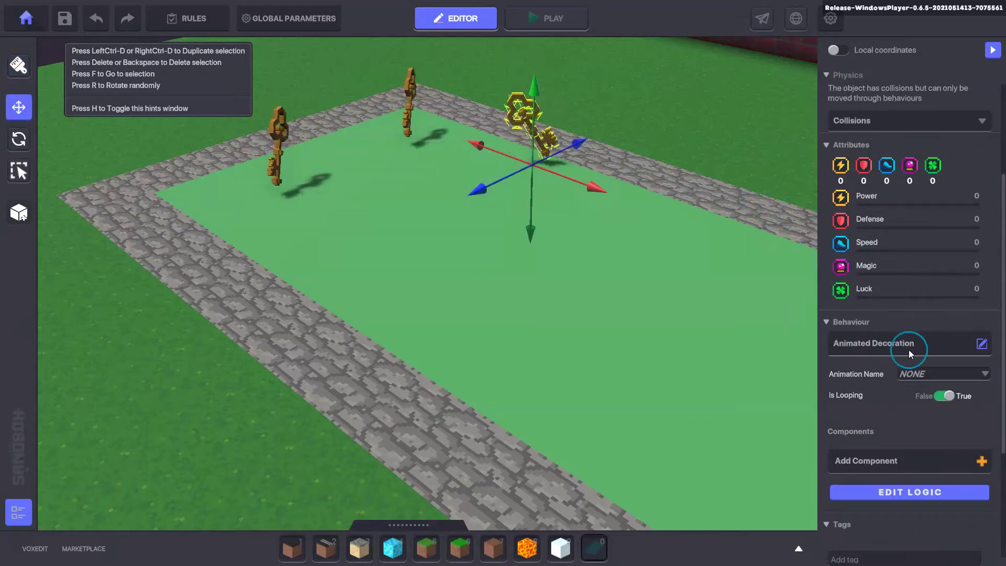
{"action": "left_click", "coordinate": [551, 152]}
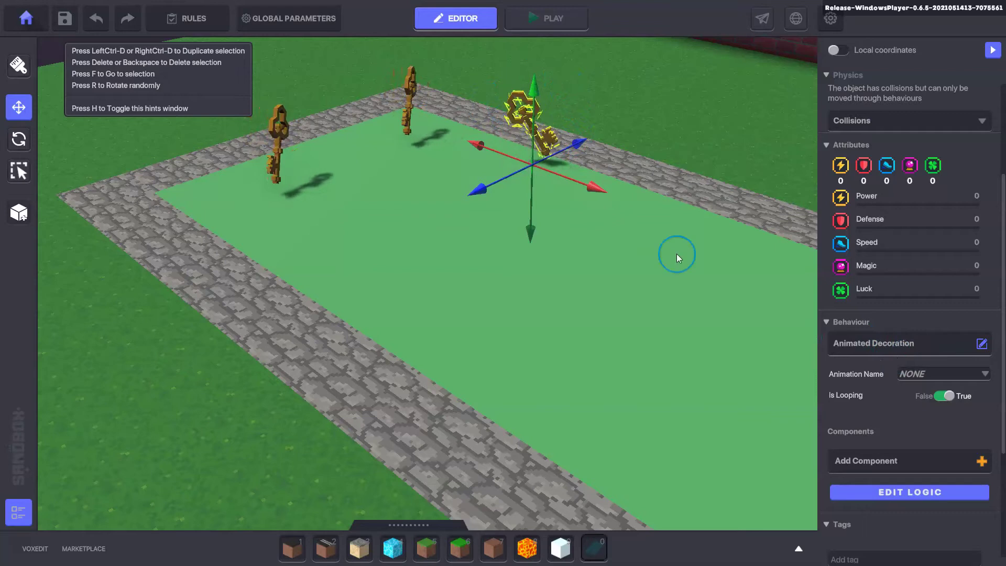
{"action": "left_click", "coordinate": [909, 344]}
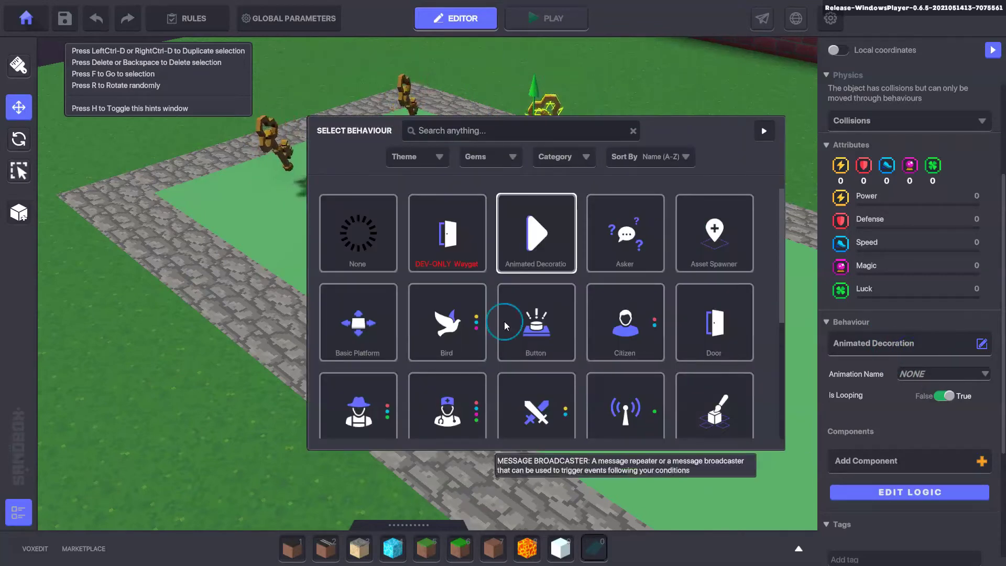
{"action": "left_click", "coordinate": [587, 281]}
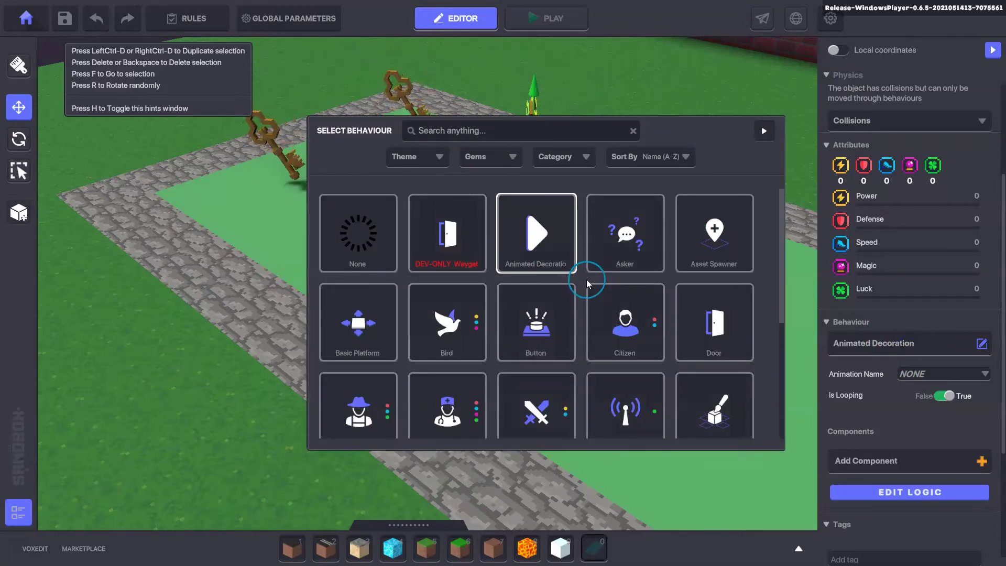
{"action": "left_click", "coordinate": [360, 244]}
Add a Collectible component to the new golden key
{"action": "left_click", "coordinate": [892, 423]}
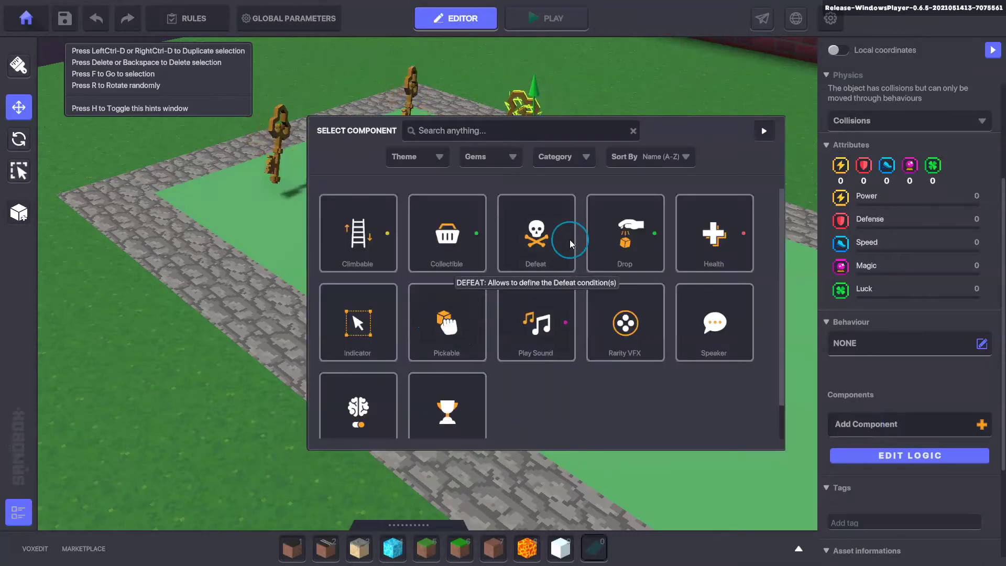
{"action": "left_click", "coordinate": [443, 233]}
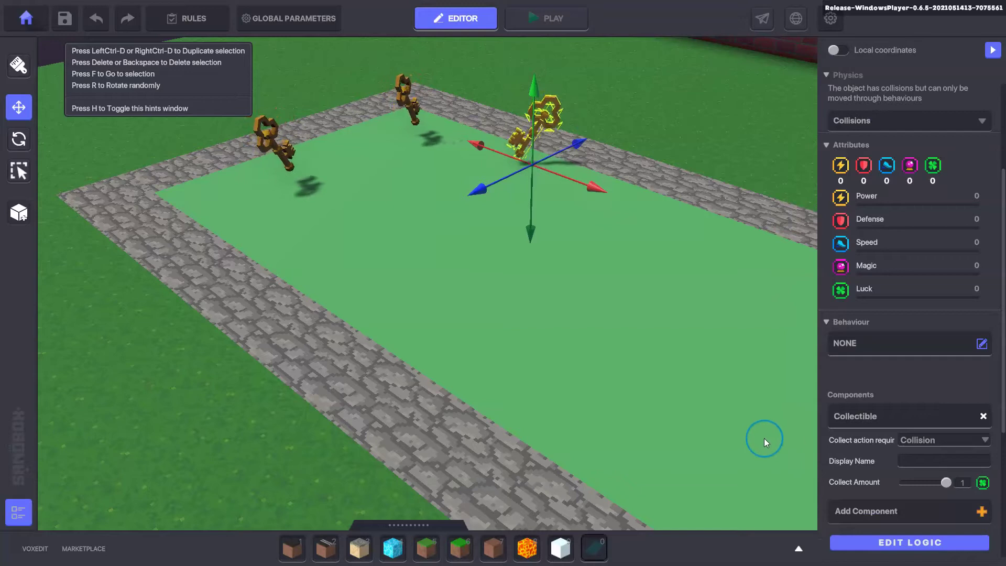
{"action": "scroll", "coordinate": [937, 415], "scroll_direction": "down", "scroll_amount": 2}
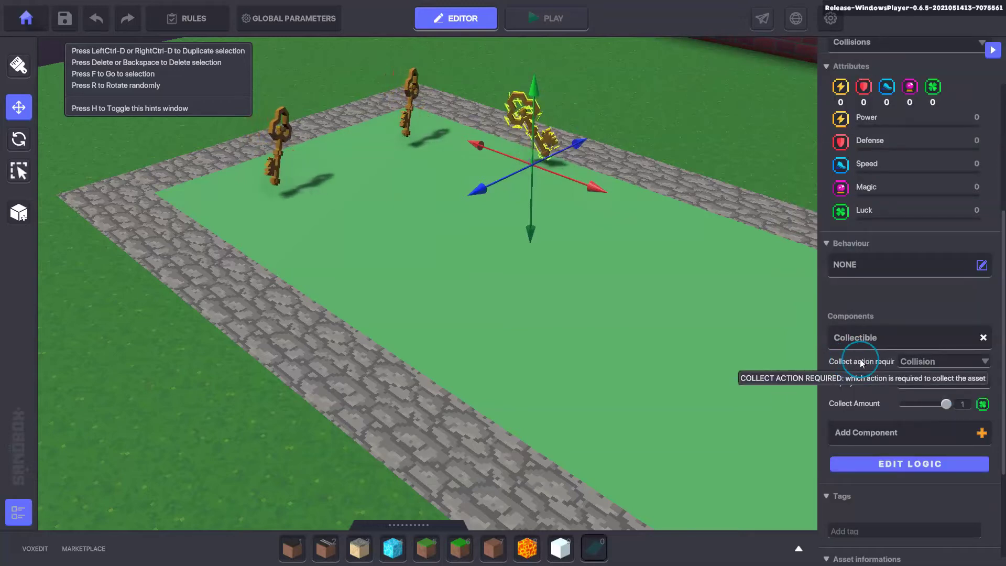
{"action": "left_click", "coordinate": [933, 359]}
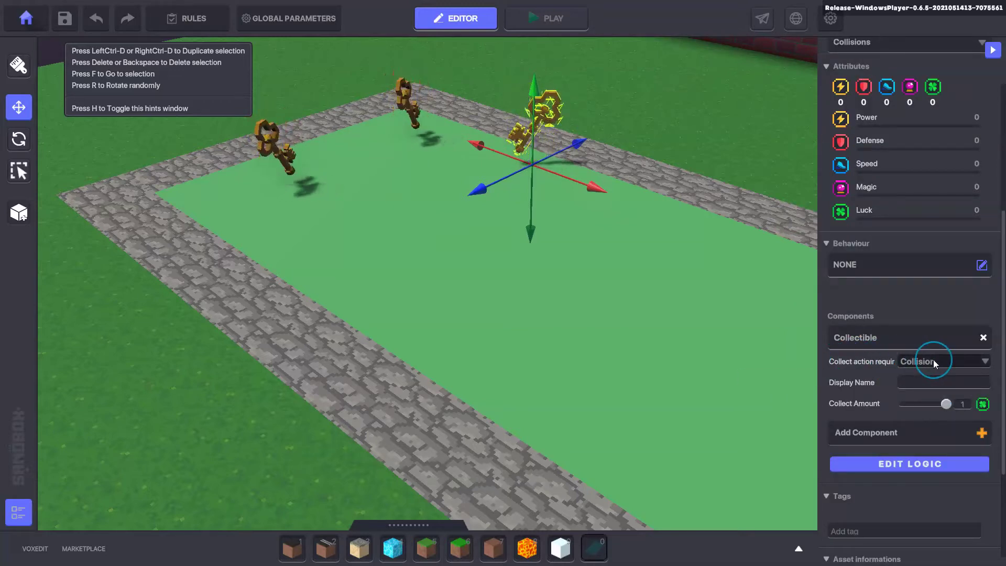
{"action": "left_click", "coordinate": [257, 163]}
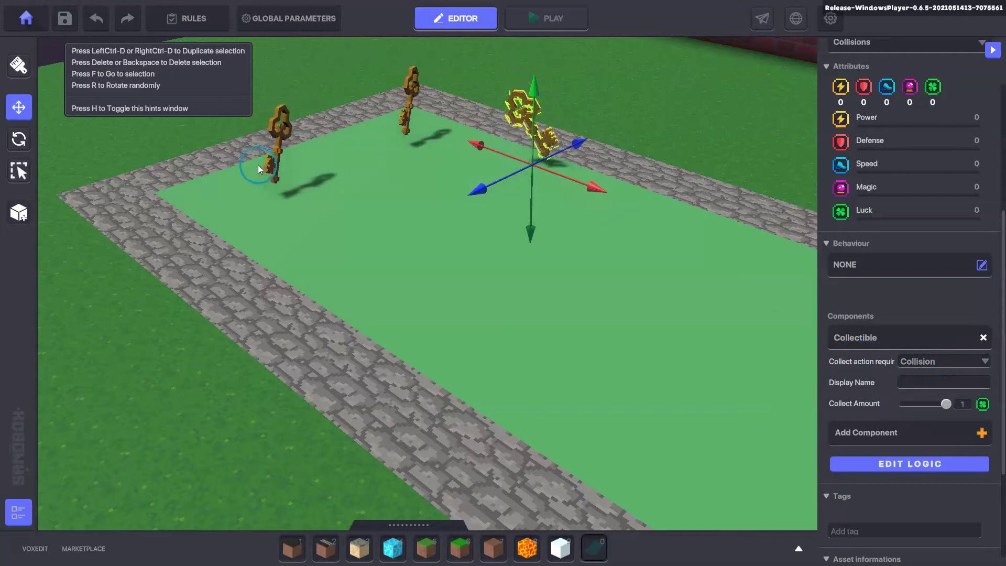
{"action": "left_click", "coordinate": [337, 135]}
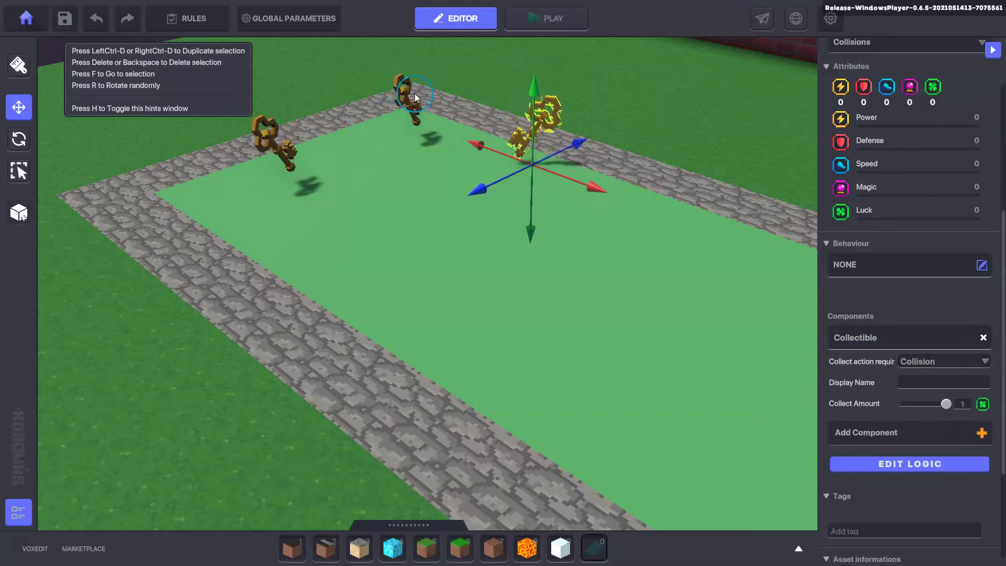
{"action": "left_click", "coordinate": [408, 100]}
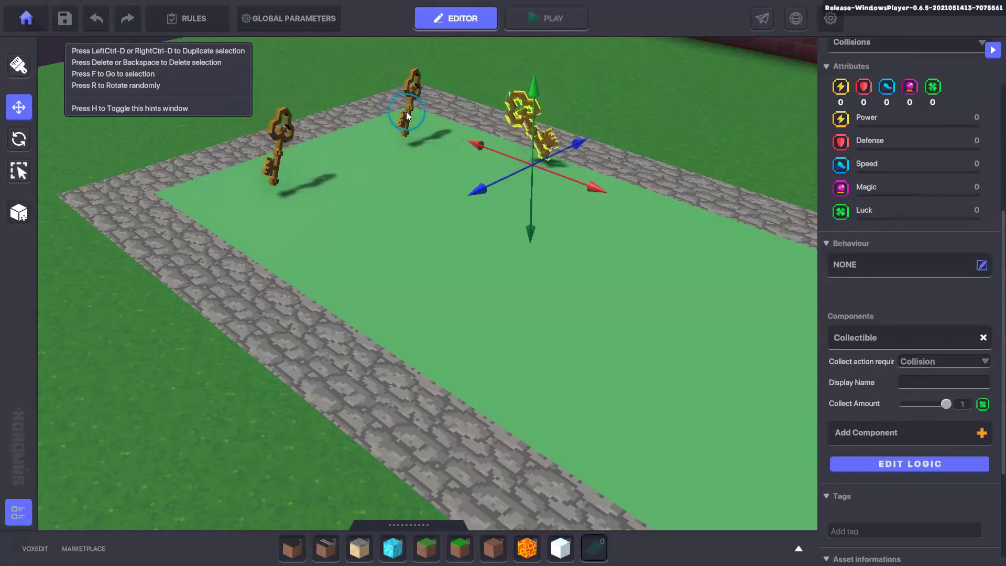
{"action": "left_click", "coordinate": [571, 173]}
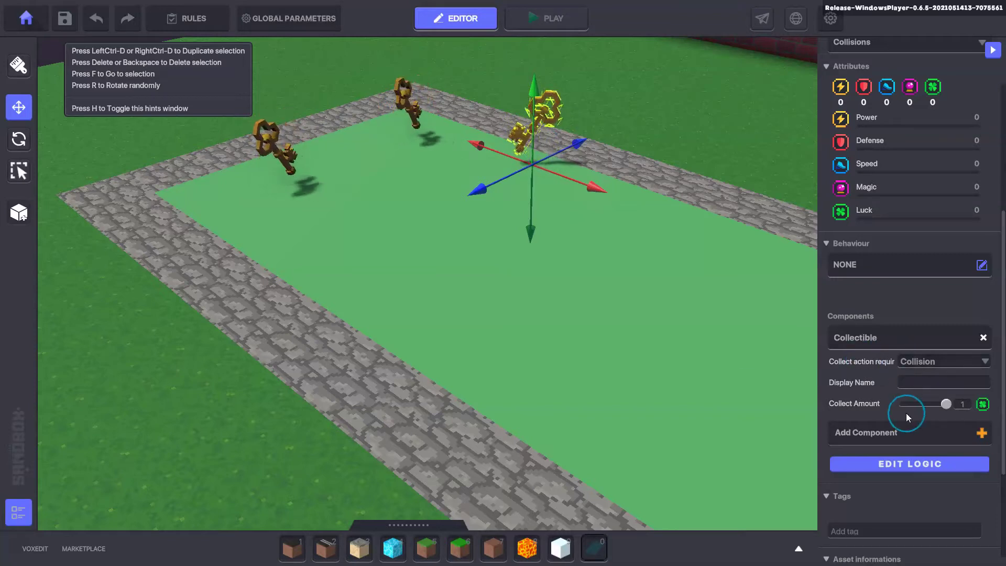
Try Interaction as the new key's required collect action, and restore it to Collision
{"action": "left_click", "coordinate": [897, 363]}
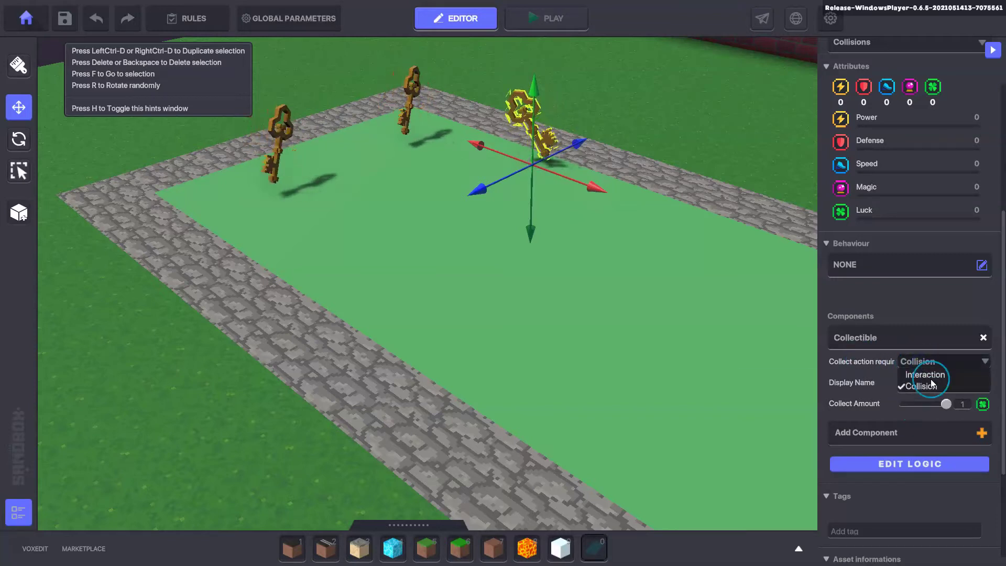
{"action": "left_click", "coordinate": [928, 375]}
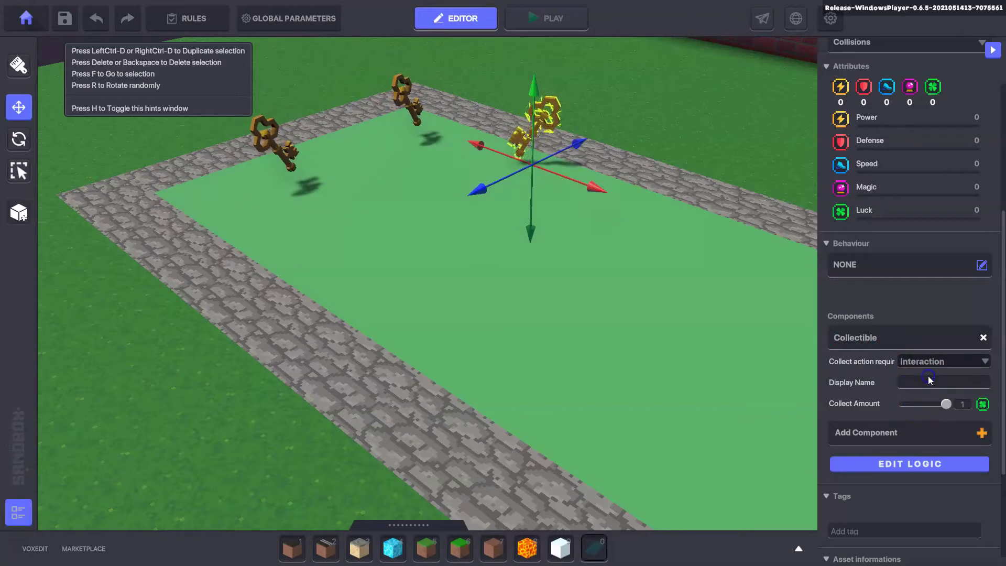
{"action": "left_click", "coordinate": [919, 364]}
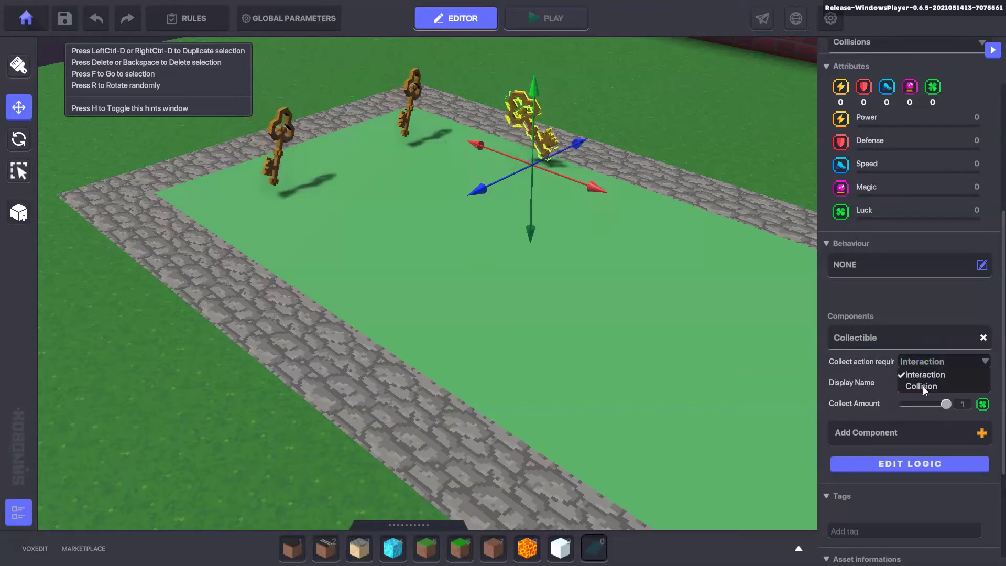
{"action": "left_click", "coordinate": [923, 386]}
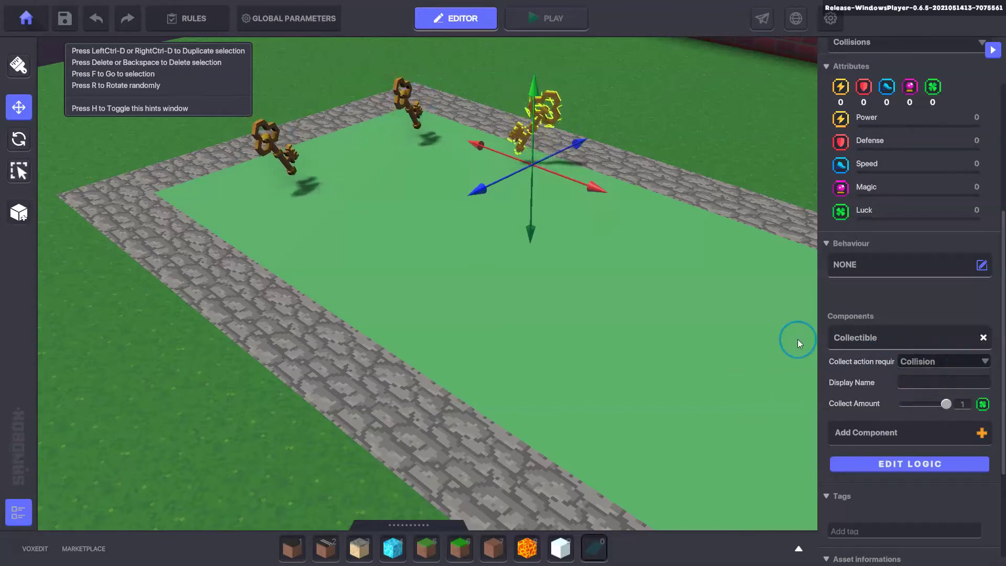
Set the display name of the new golden key's Collectible component to "Key", keeping the collect amount at 1
{"action": "left_click", "coordinate": [925, 383]}
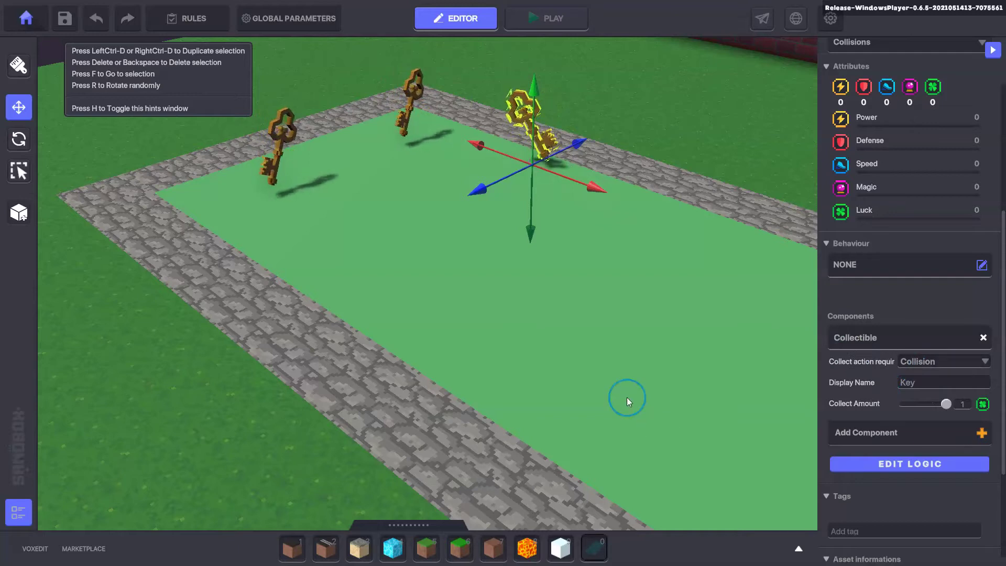
{"action": "left_click", "coordinate": [962, 405]}
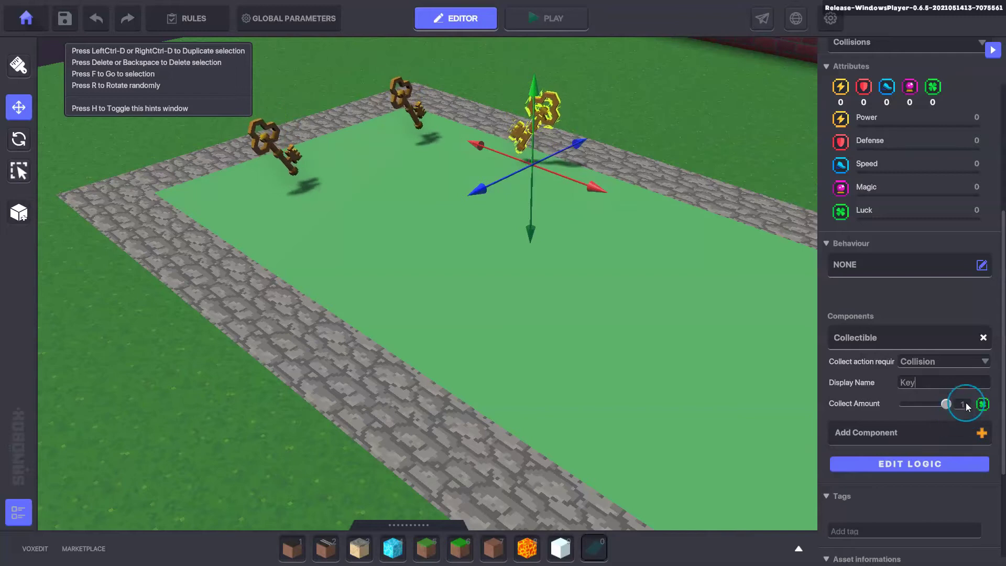
{"action": "left_click", "coordinate": [580, 329]}
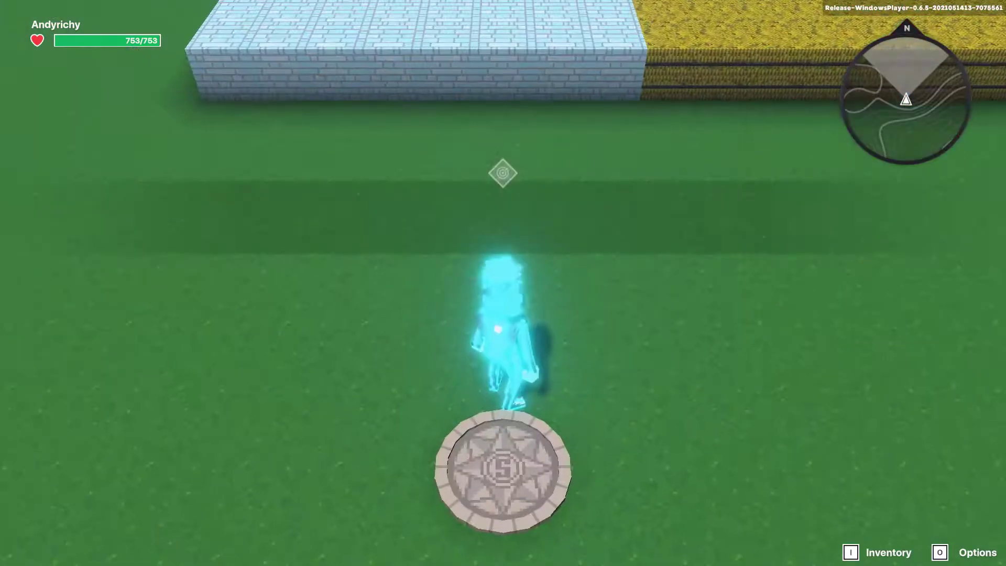
Play-test the experience by walking the avatar into the newly placed key to collect it, and return to editing
{"action": "key", "text": "w"}
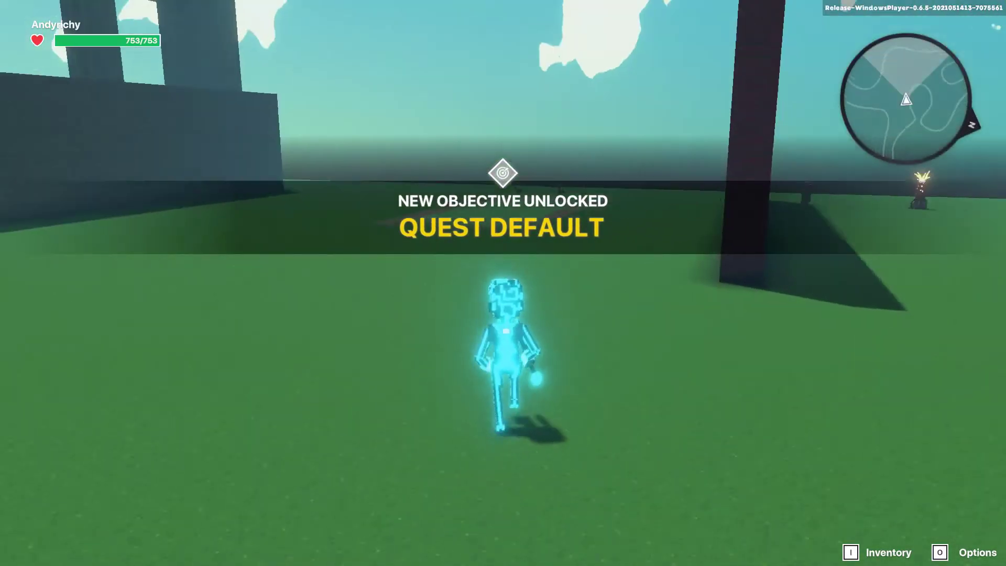
{"action": "key", "text": "a"}
{"action": "key", "text": "w"}
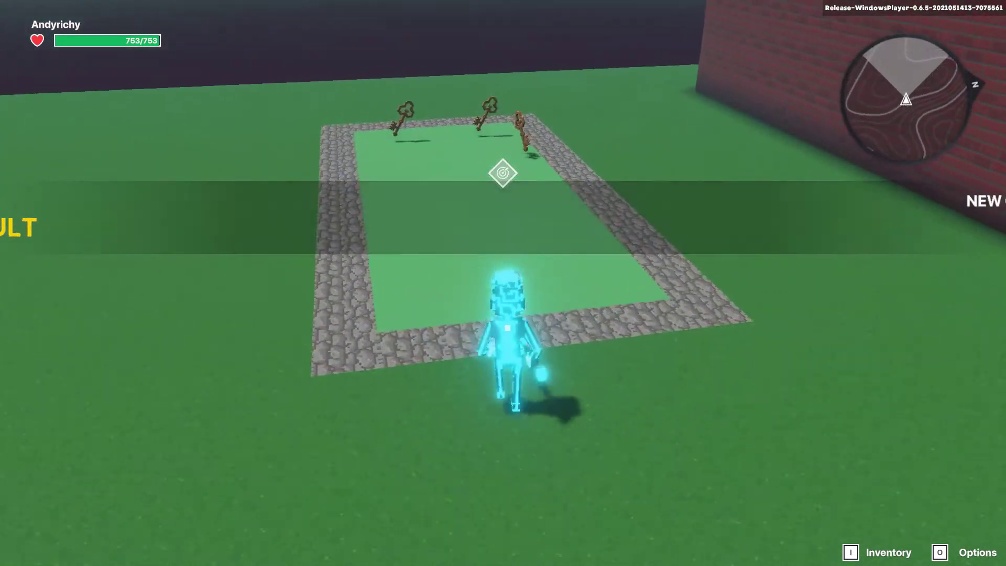
{"action": "key", "text": "s"}
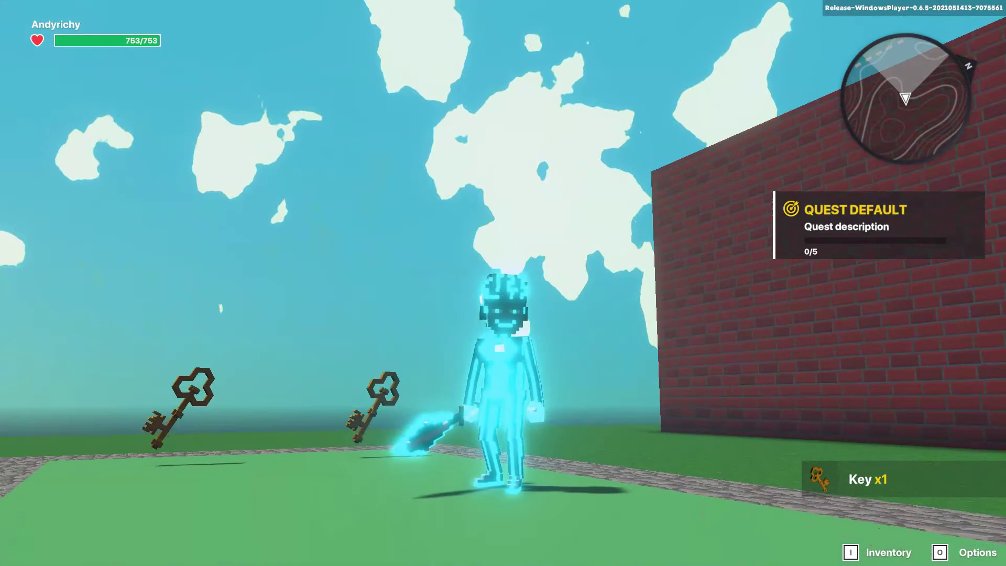
{"action": "key", "text": "s"}
{"action": "key", "text": "w"}
{"action": "key", "text": "s"}
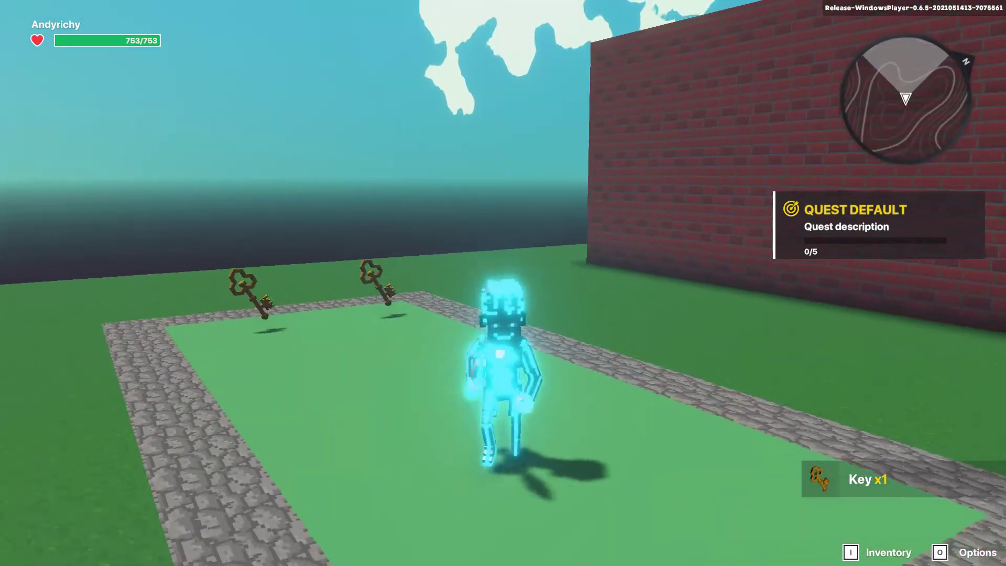
{"action": "key", "text": "Escape"}
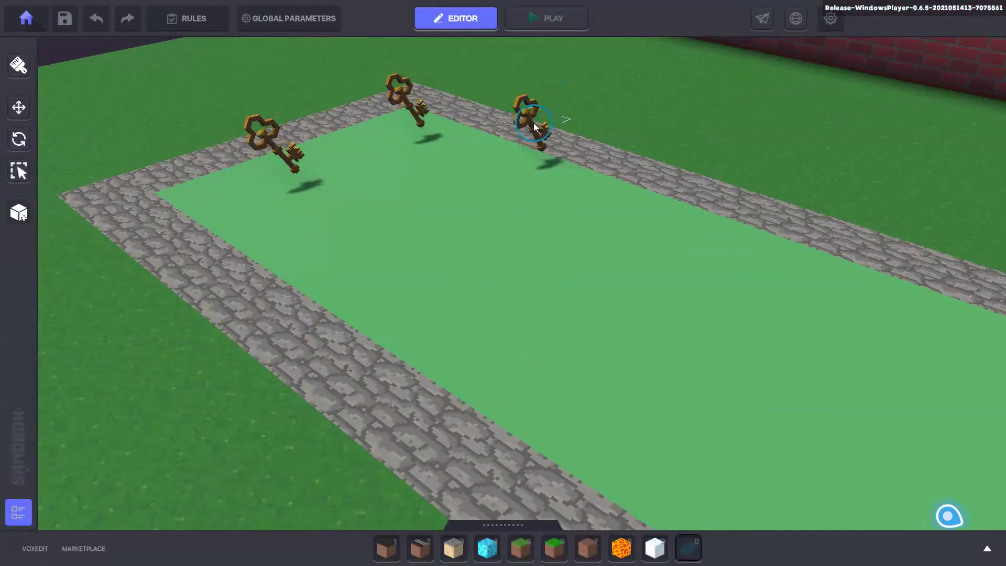
Compare the required collect action and display name in the Collectible settings of the three golden keys
{"action": "left_click", "coordinate": [534, 123]}
{"action": "scroll", "coordinate": [869, 348], "scroll_direction": "down", "scroll_amount": 3}
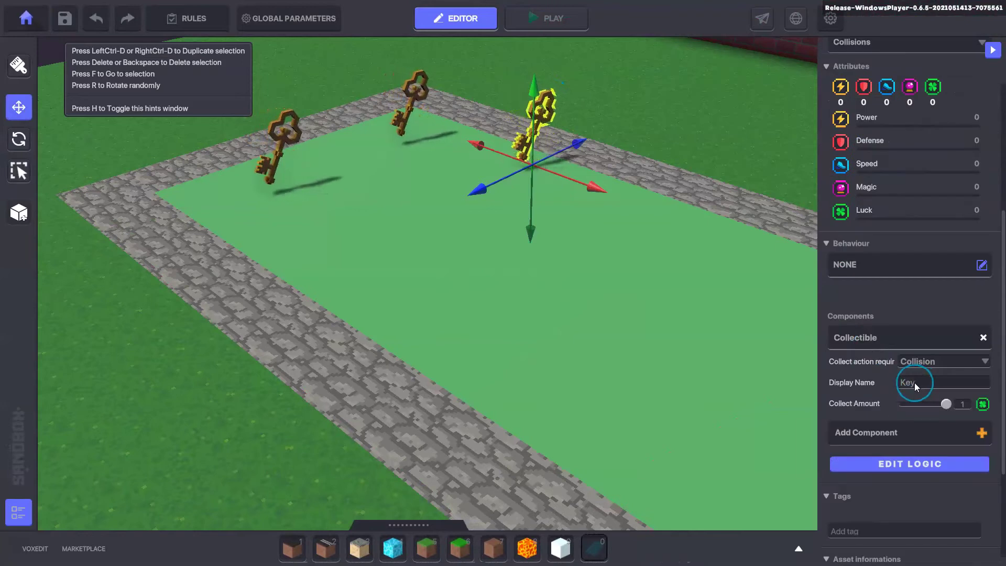
{"action": "left_click", "coordinate": [914, 383]}
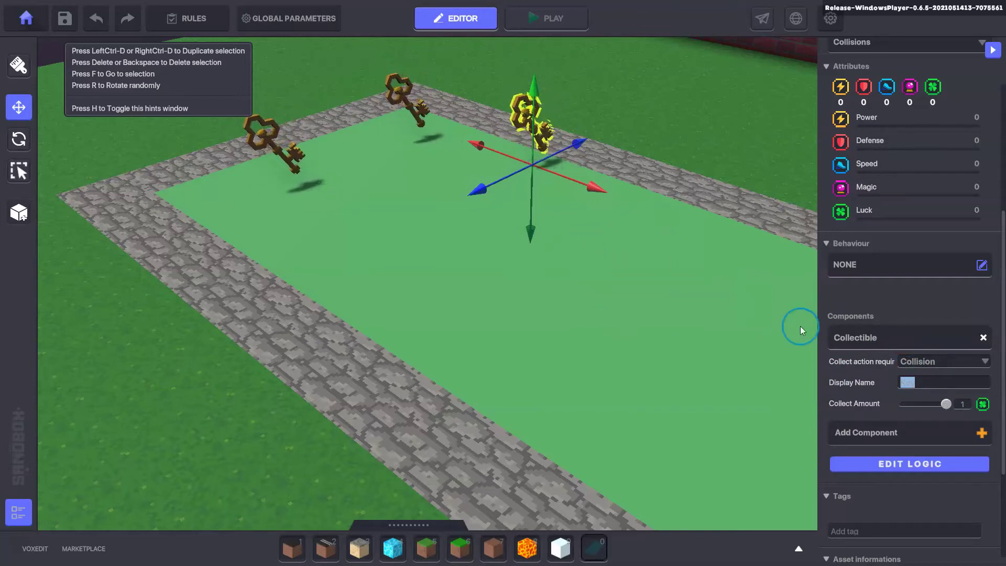
{"action": "scroll", "coordinate": [856, 306], "scroll_direction": "down", "scroll_amount": 2}
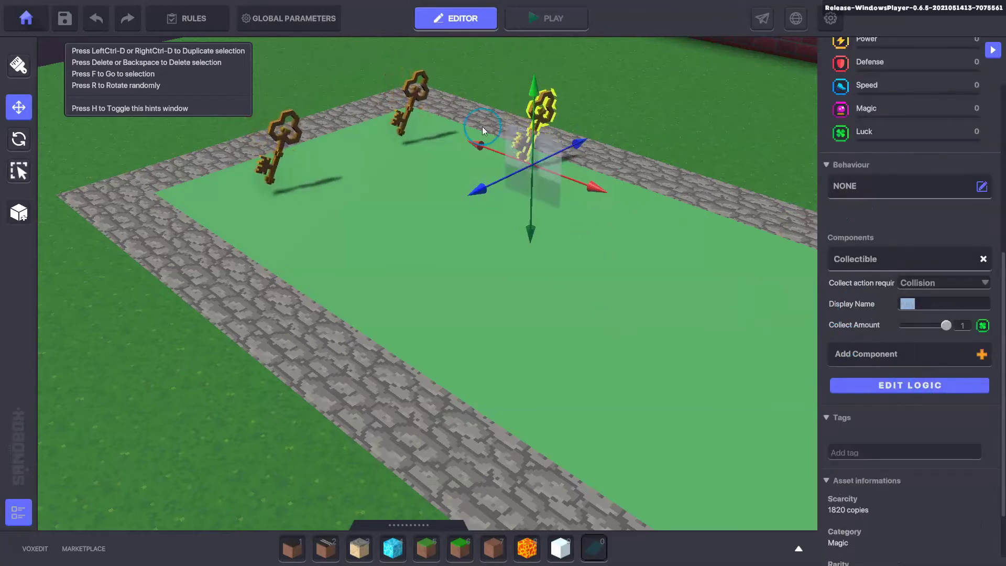
{"action": "left_click", "coordinate": [420, 89]}
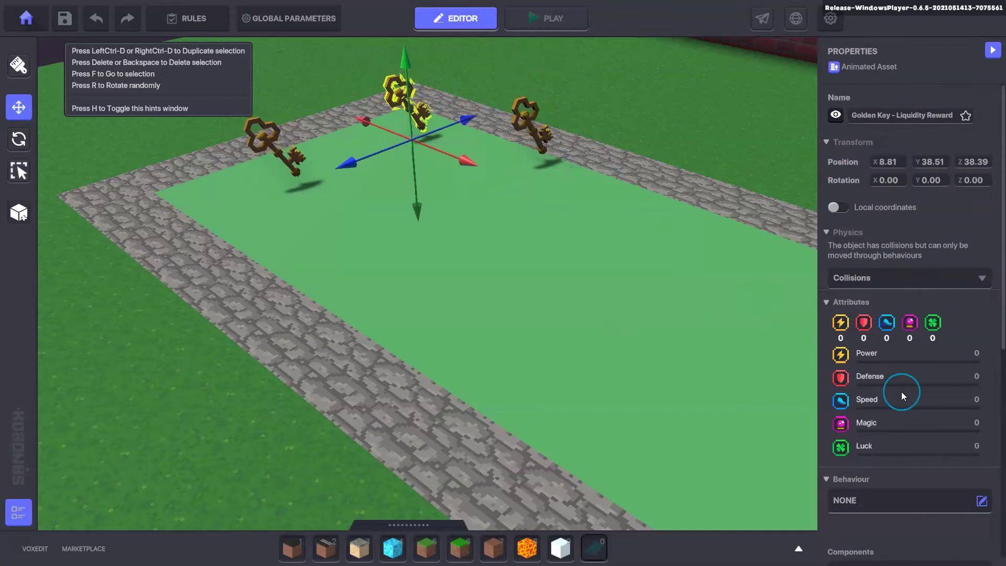
{"action": "scroll", "coordinate": [902, 390], "scroll_direction": "down", "scroll_amount": 8}
{"action": "left_click", "coordinate": [920, 303]}
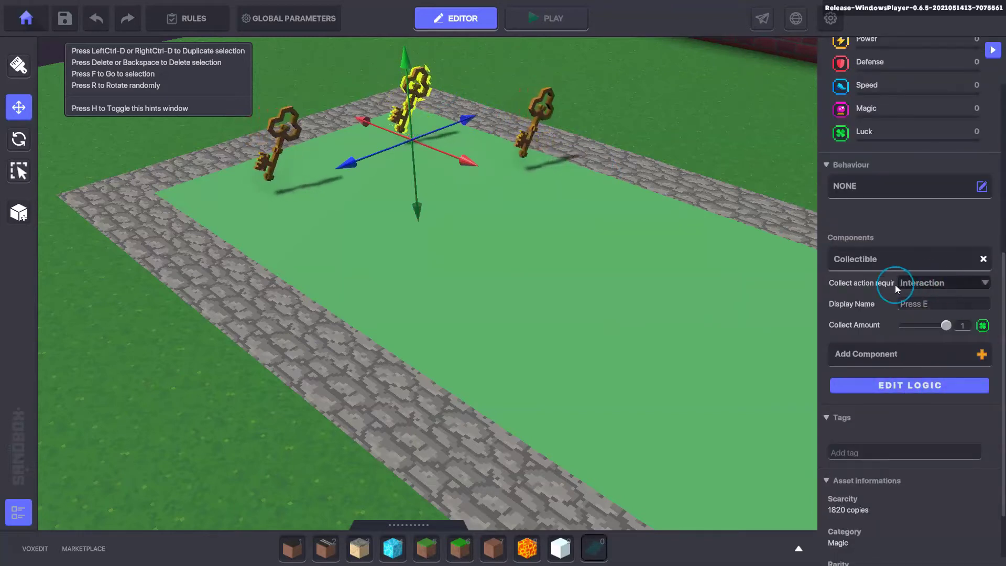
{"action": "left_click", "coordinate": [278, 132]}
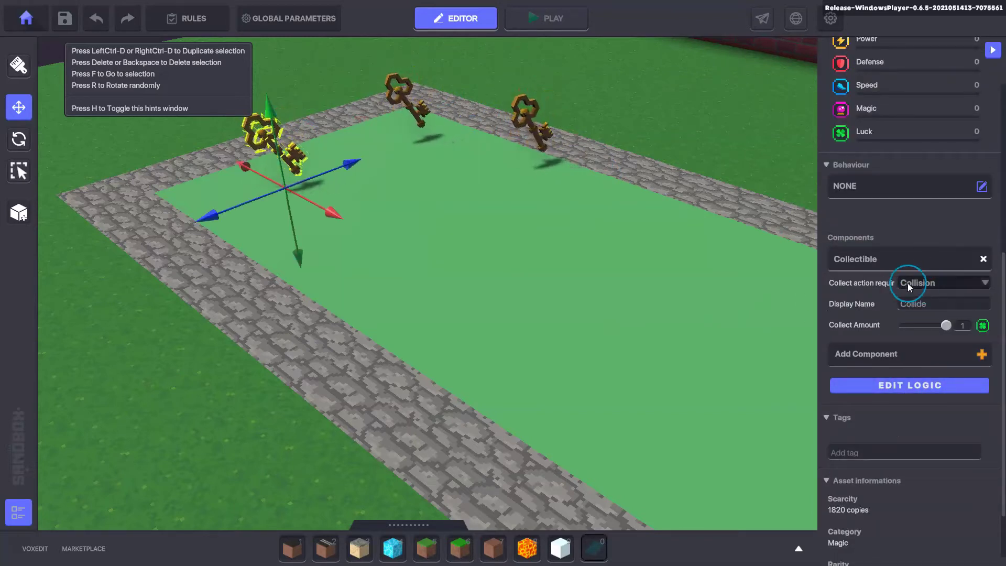
{"action": "left_click", "coordinate": [522, 113]}
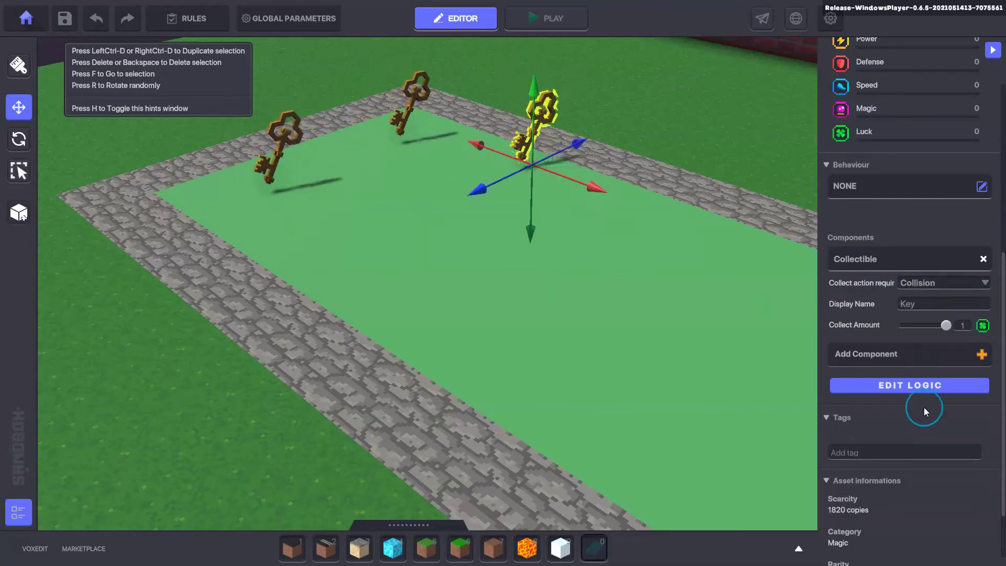
Open the logic of the key named "Key" and set its collect sound to Generic Coin.wav
{"action": "left_click", "coordinate": [921, 386]}
{"action": "scroll", "coordinate": [925, 294], "scroll_direction": "down", "scroll_amount": 1}
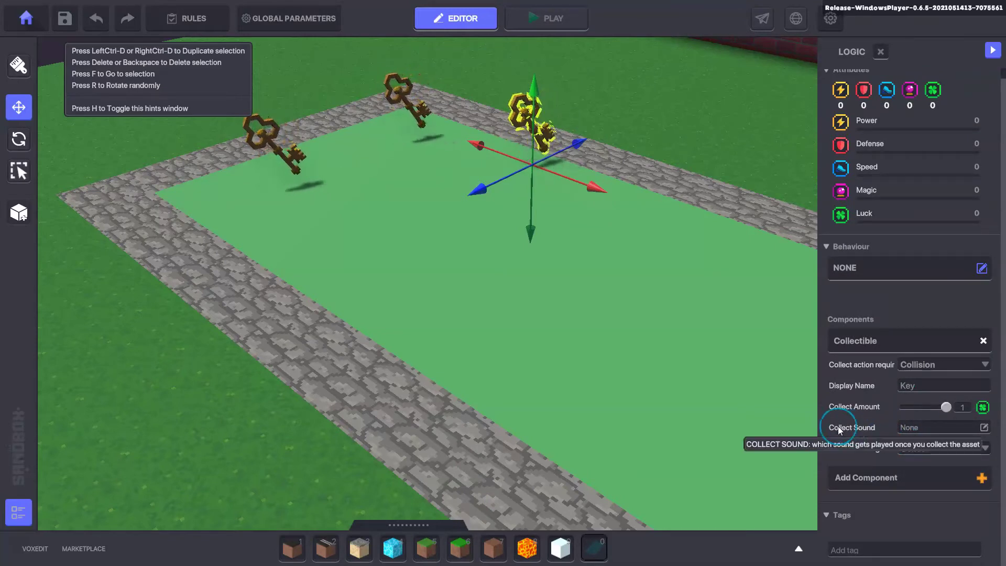
{"action": "left_click", "coordinate": [938, 428]}
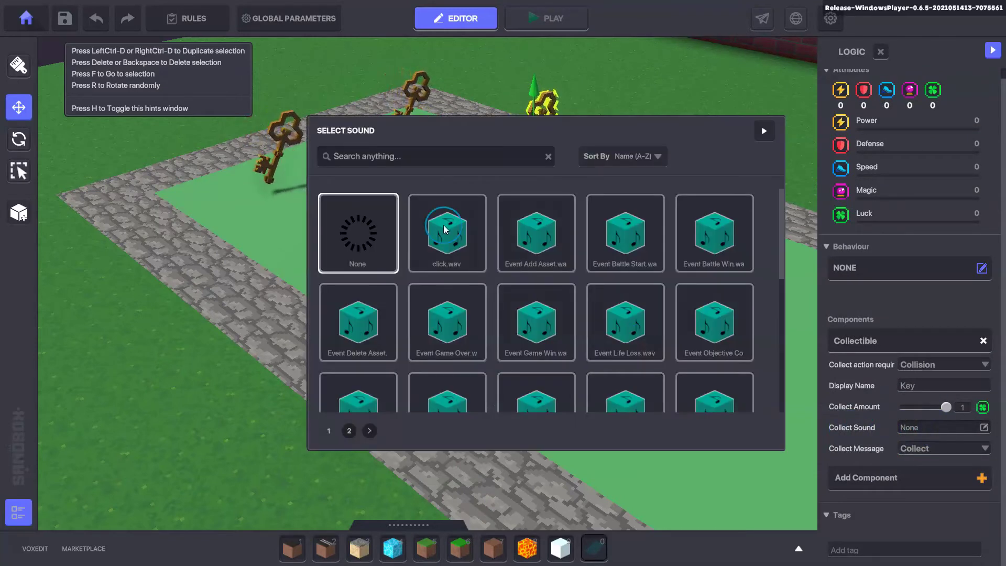
{"action": "scroll", "coordinate": [566, 241], "scroll_direction": "down", "scroll_amount": 3}
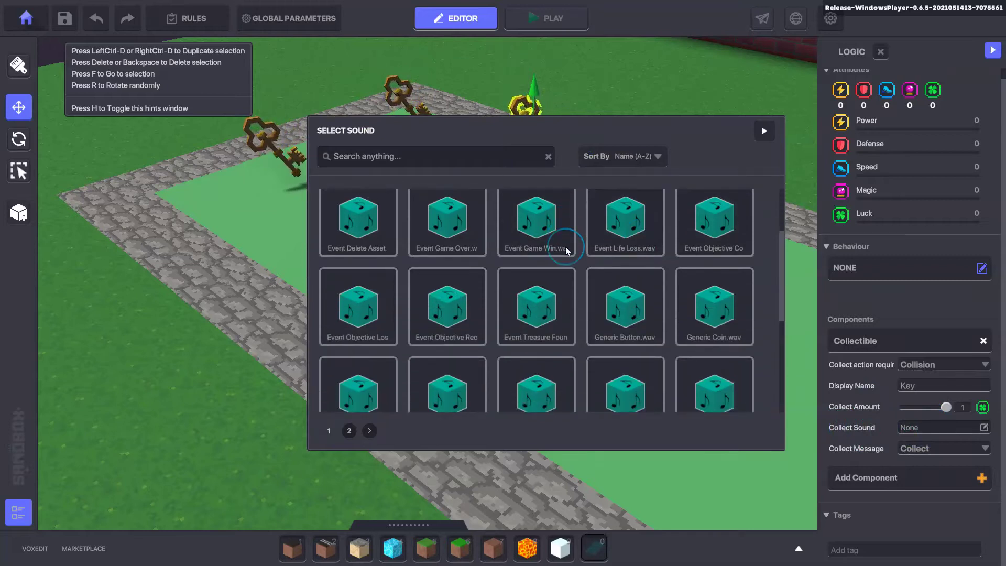
{"action": "scroll", "coordinate": [564, 277], "scroll_direction": "down", "scroll_amount": 1}
{"action": "left_click", "coordinate": [549, 262]}
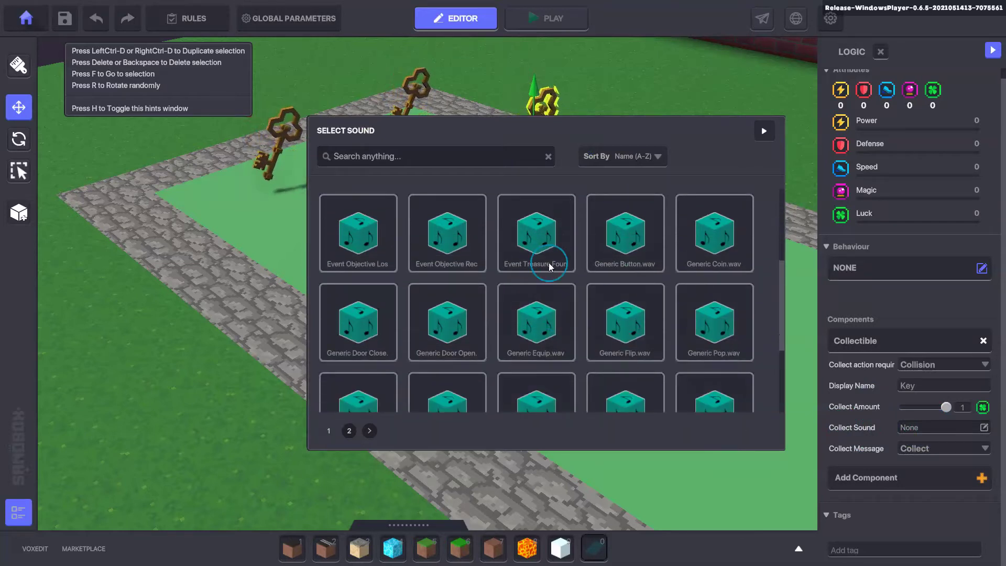
{"action": "left_click", "coordinate": [719, 232]}
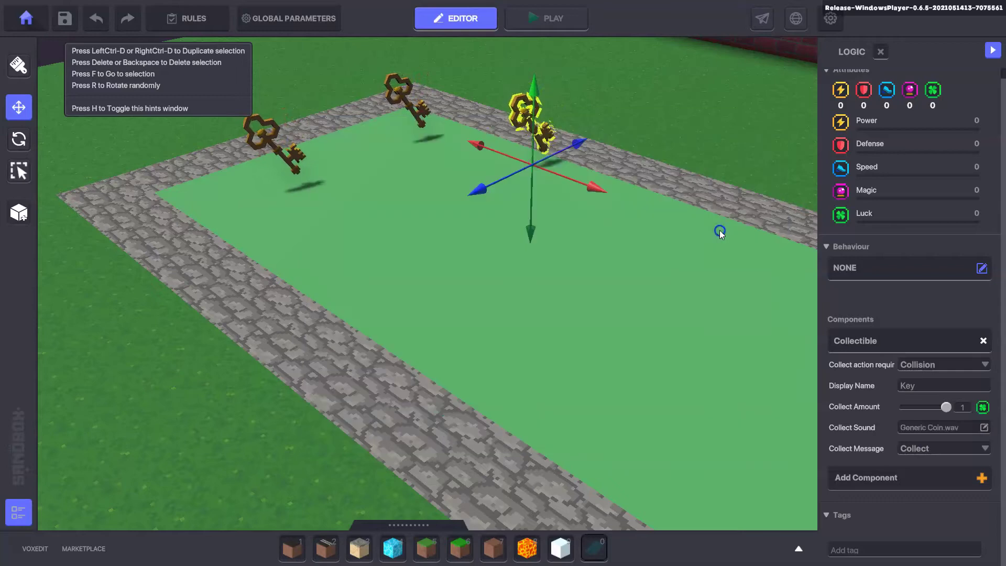
Play-test the collect sound by running the avatar into the key, and return to editing
{"action": "left_click", "coordinate": [701, 278]}
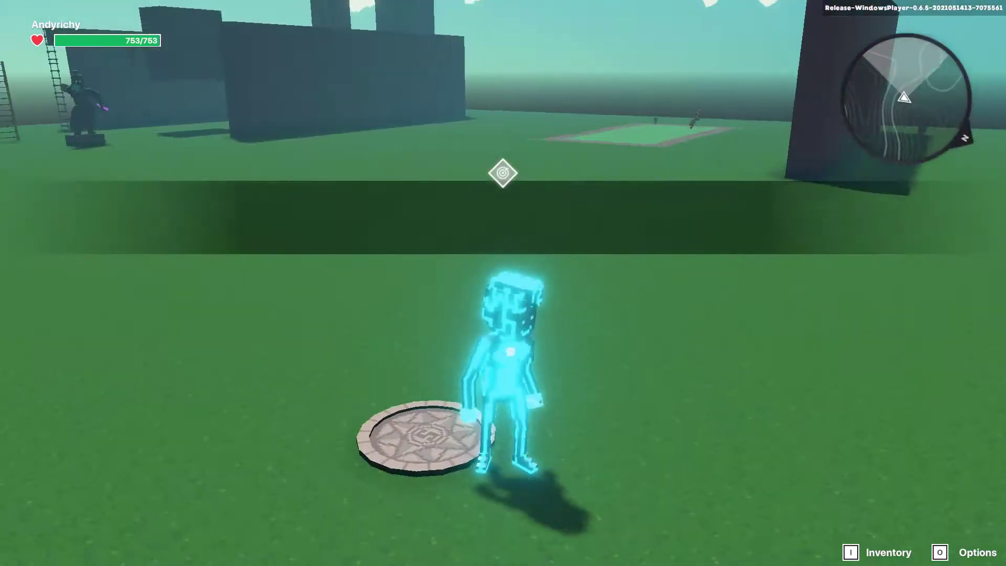
{"action": "key", "text": "w"}
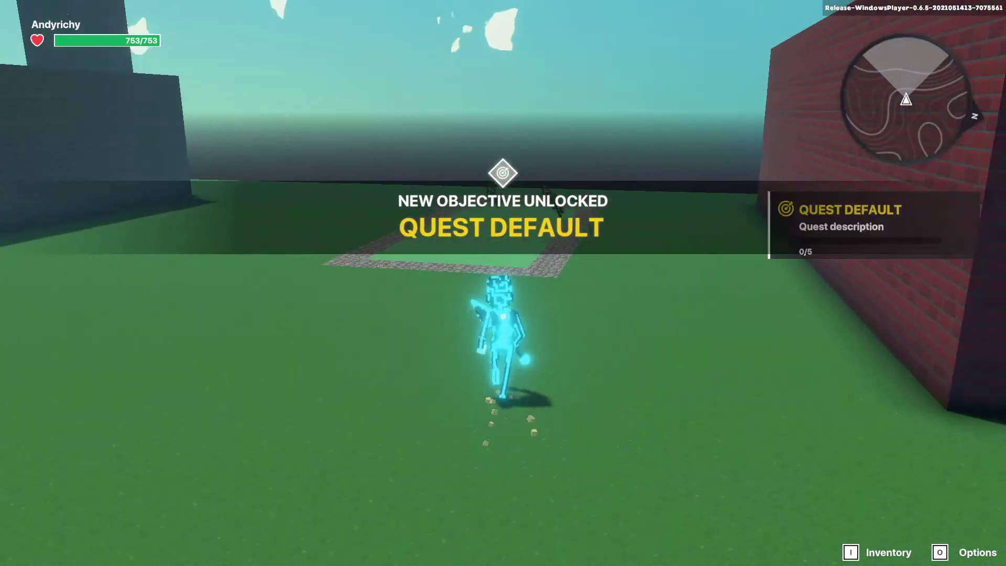
{"action": "key", "text": "w"}
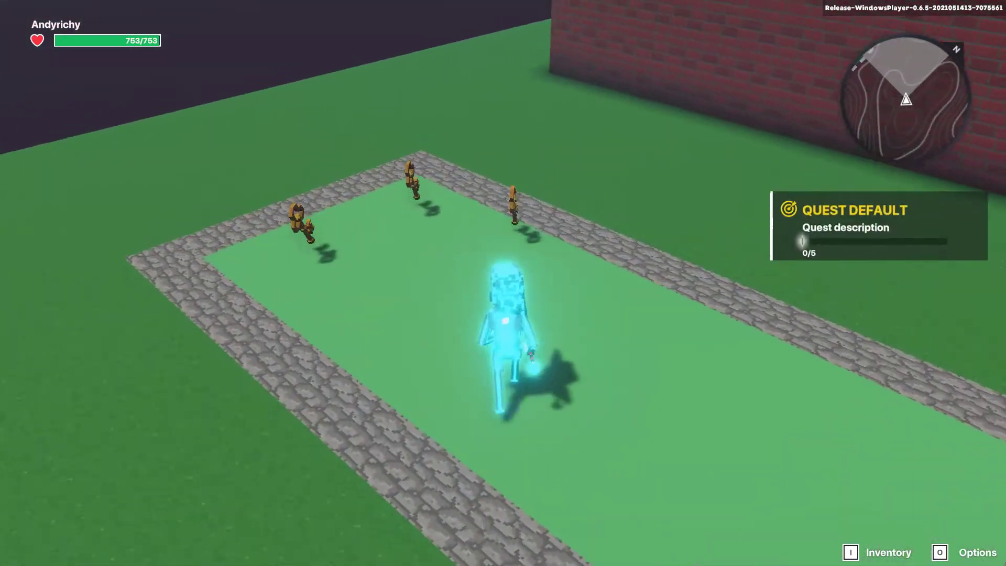
{"action": "key", "text": "w"}
{"action": "key", "text": "s"}
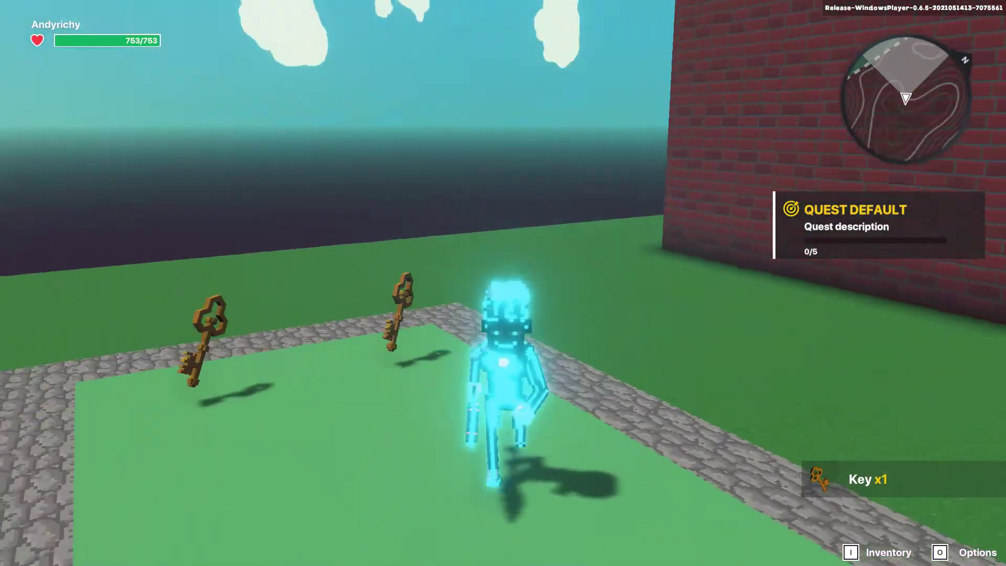
{"action": "key", "text": "Escape"}
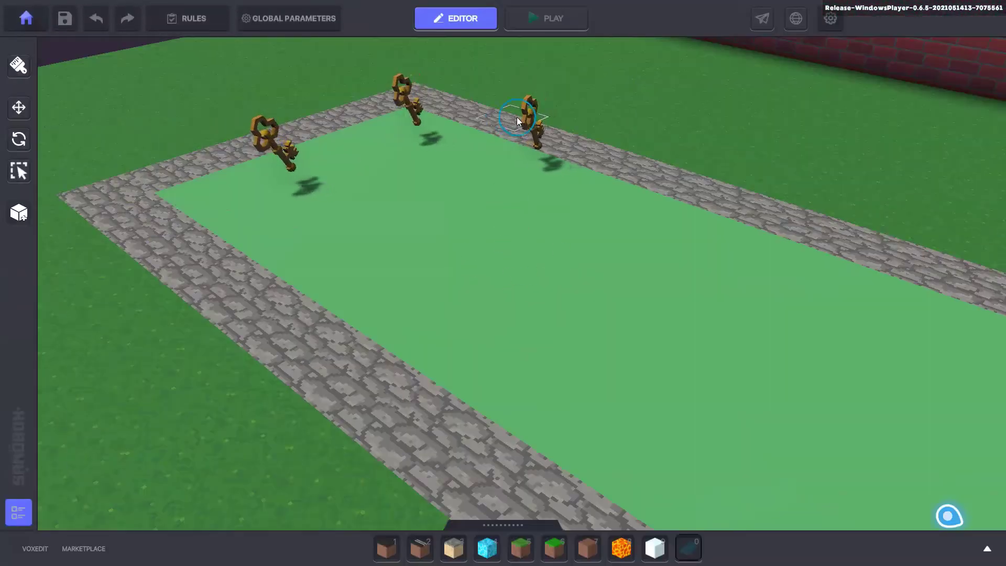
Reopen the logic of the same key and add a new collect message named "Opendoor1" to it
{"action": "left_click", "coordinate": [539, 130]}
{"action": "scroll", "coordinate": [876, 331], "scroll_direction": "down", "scroll_amount": 5}
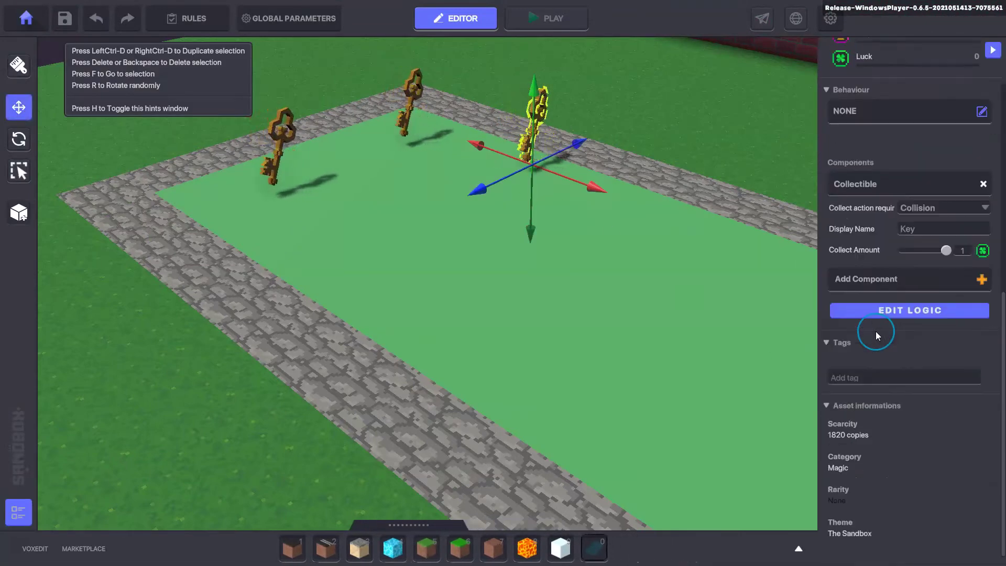
{"action": "left_click", "coordinate": [913, 285]}
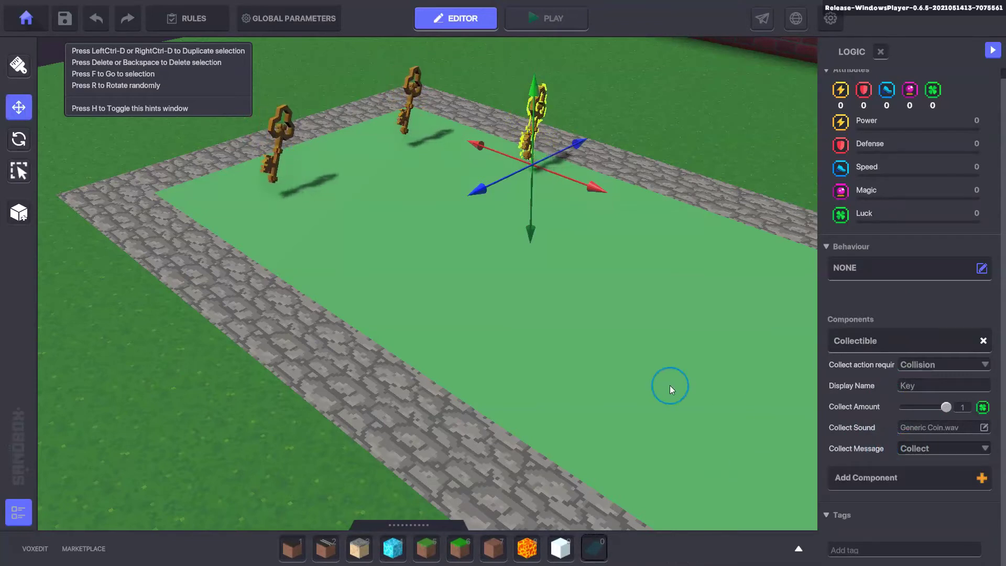
{"action": "right_click_drag", "start_coordinate": [529, 362], "coordinate": [560, 340]}
{"action": "scroll", "coordinate": [543, 334], "scroll_direction": "down", "scroll_amount": 3}
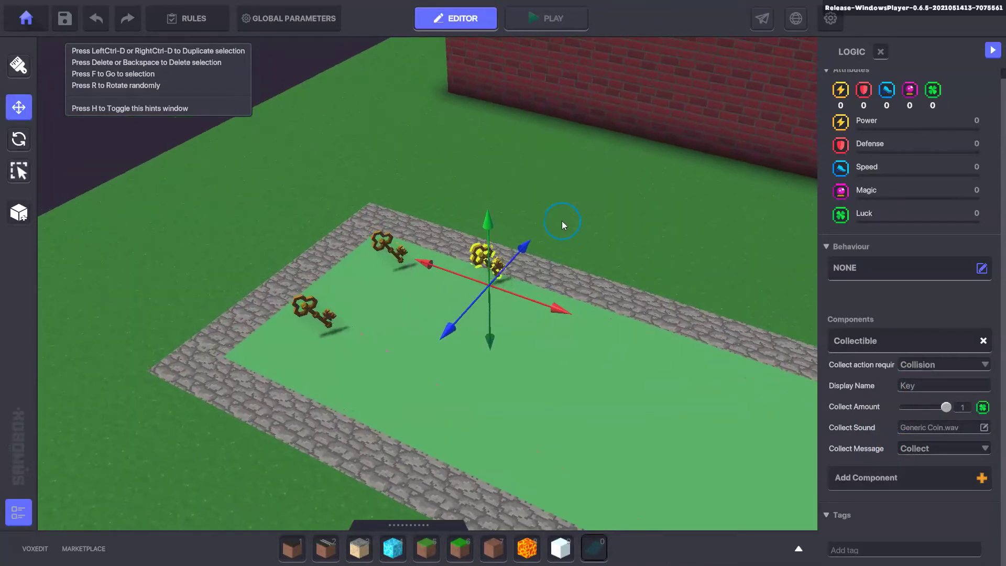
{"action": "middle_click_drag", "start_coordinate": [538, 209], "coordinate": [538, 220]}
{"action": "right_click_drag", "start_coordinate": [509, 343], "coordinate": [483, 292]}
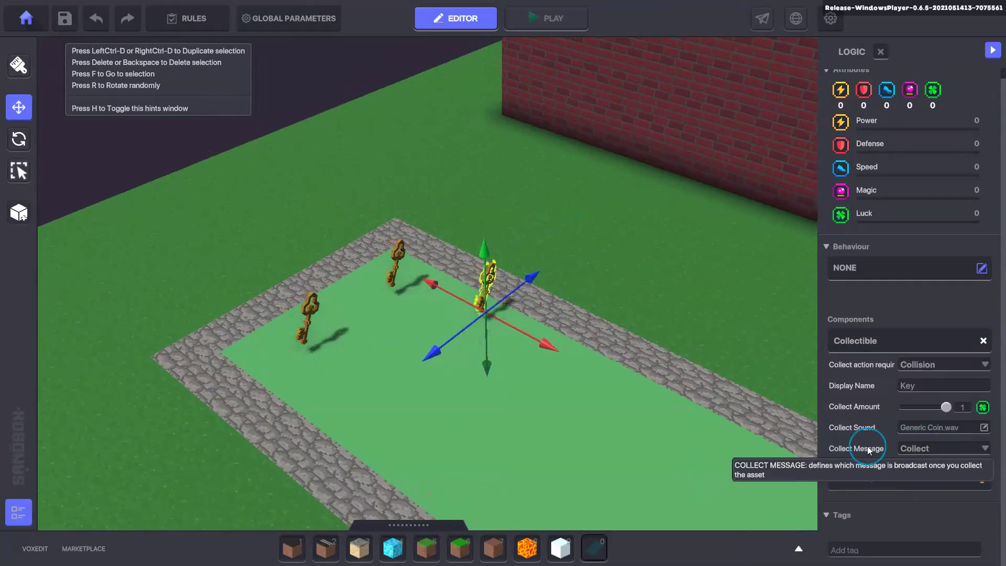
{"action": "left_click", "coordinate": [916, 448]}
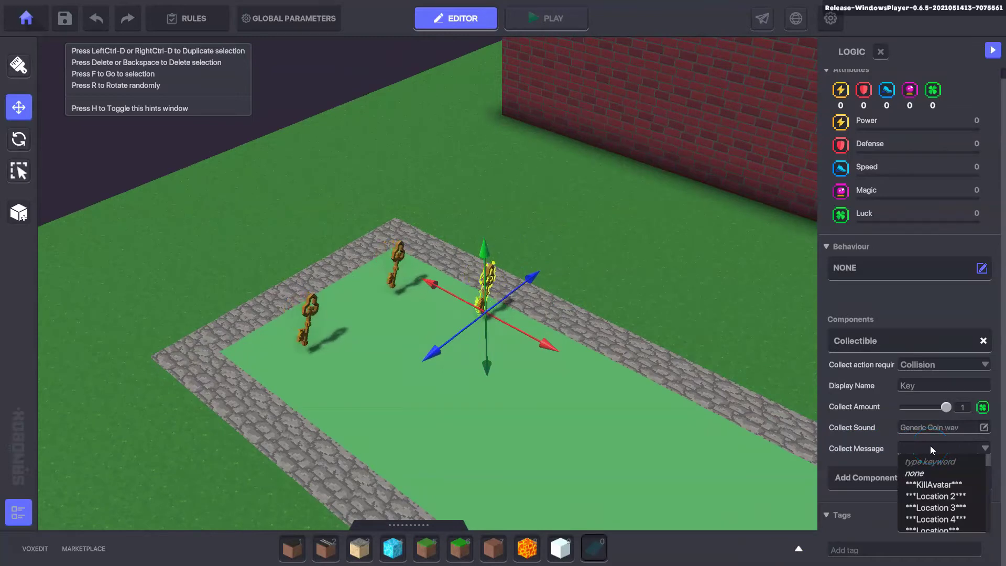
{"action": "type", "text": "Opendoor1"}
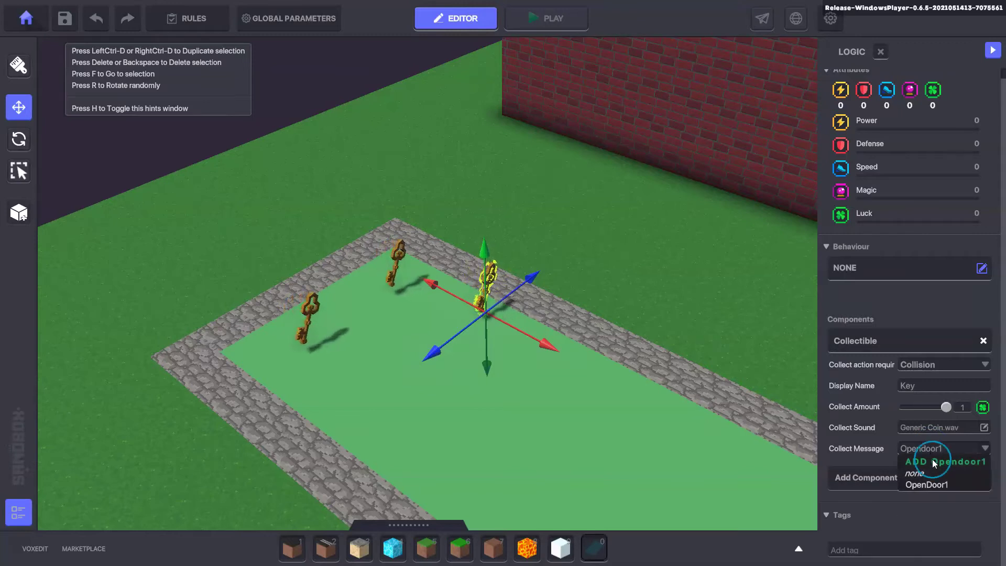
{"action": "left_click", "coordinate": [933, 461]}
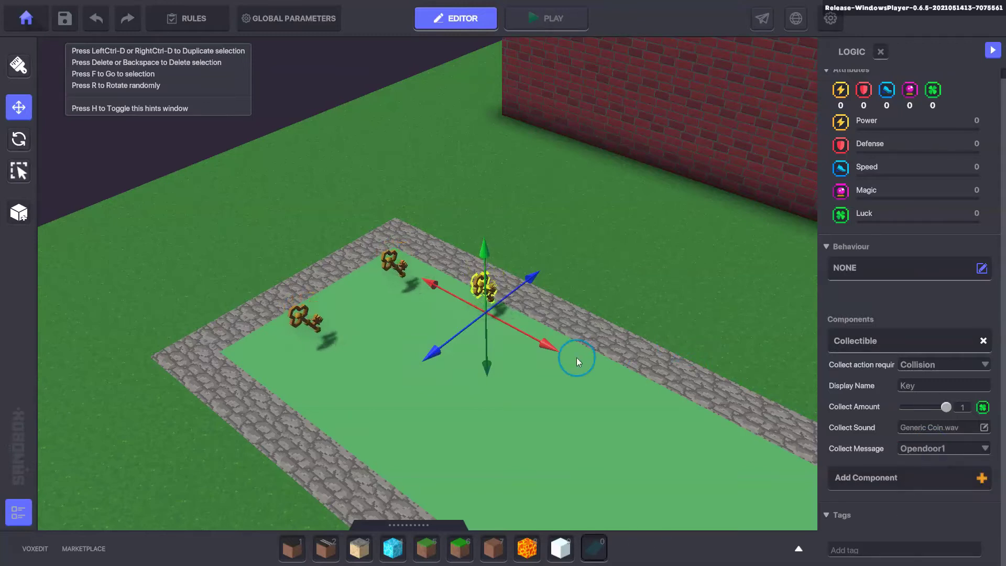
Search the asset library for "door" and place a front door on the grass between the keys and the brick wall
{"action": "left_click", "coordinate": [798, 548]}
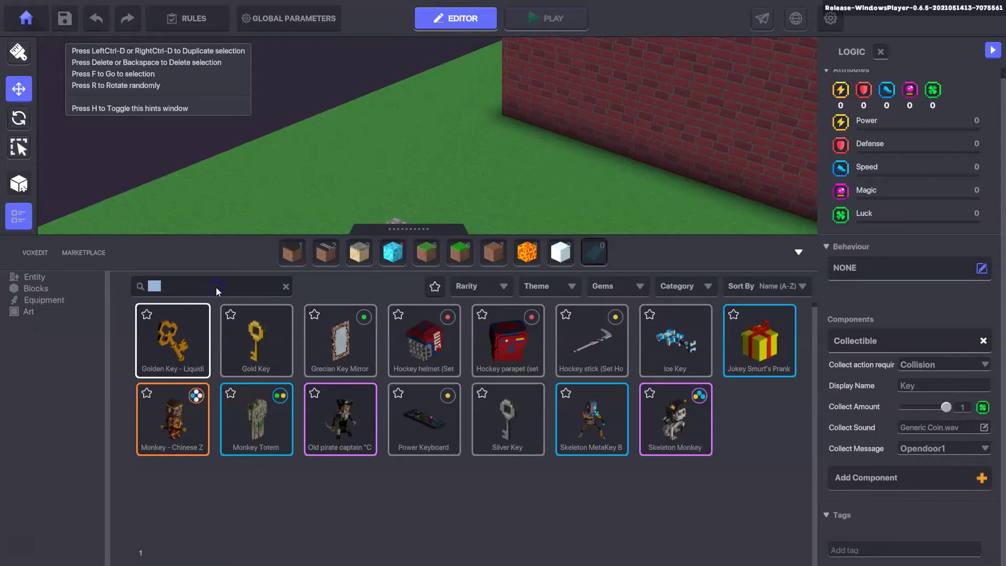
{"action": "type", "text": "door"}
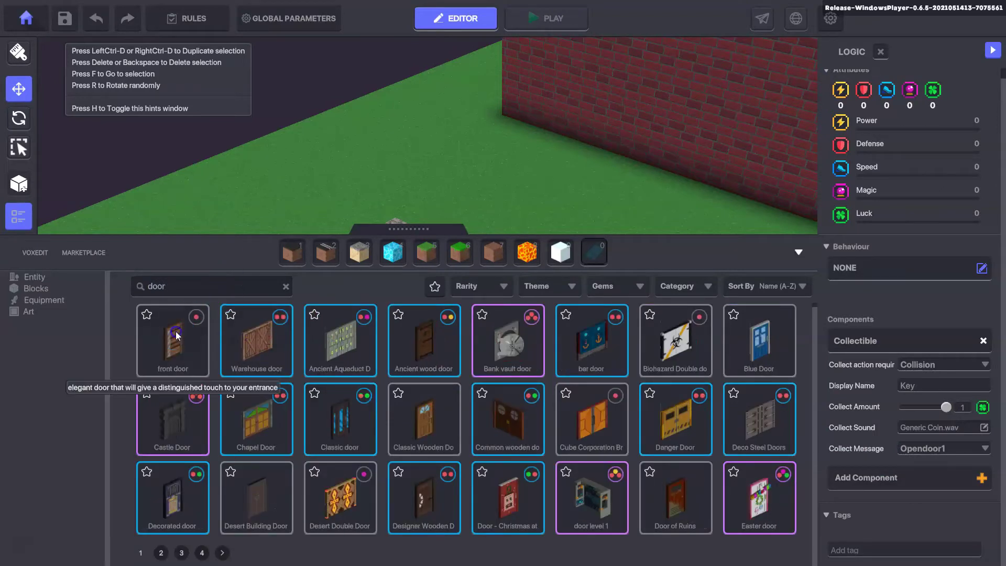
{"action": "left_click", "coordinate": [173, 341]}
{"action": "left_click", "coordinate": [798, 253]}
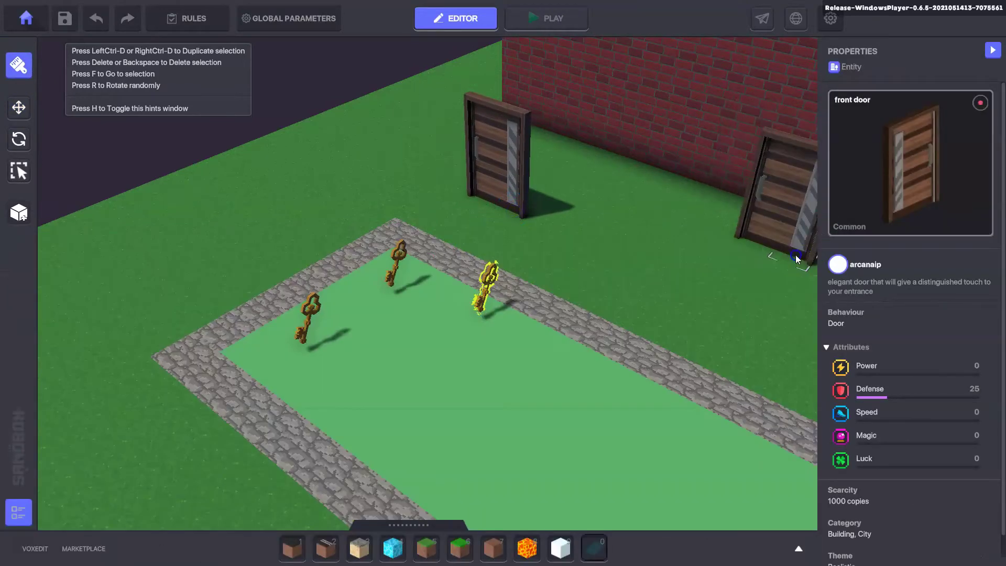
Select the front door near the brick wall and remove Trigger from its required messages
{"action": "left_click", "coordinate": [19, 108]}
{"action": "left_click", "coordinate": [502, 153]}
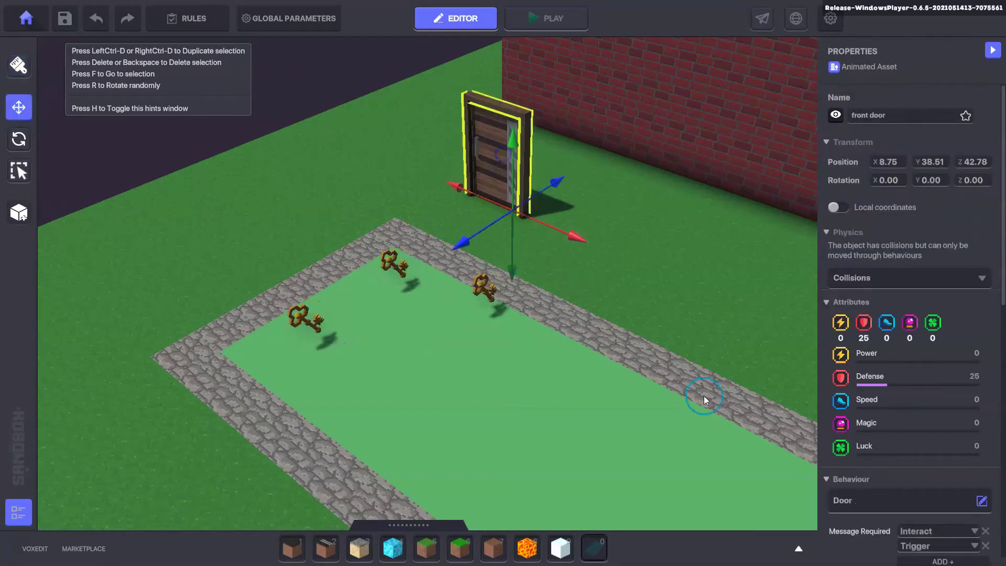
{"action": "scroll", "coordinate": [883, 364], "scroll_direction": "down", "scroll_amount": 2}
{"action": "scroll", "coordinate": [947, 450], "scroll_direction": "down", "scroll_amount": 4}
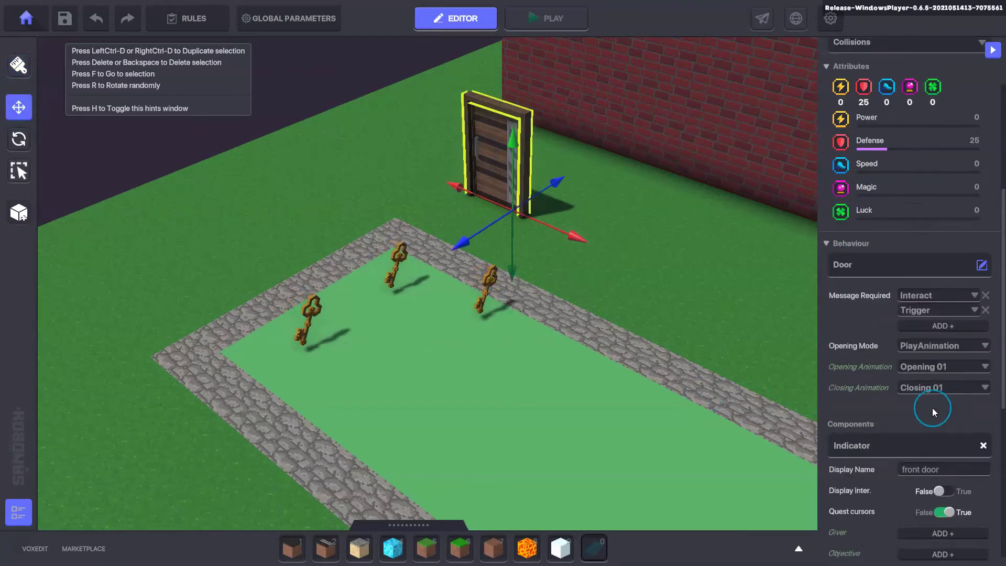
{"action": "left_click", "coordinate": [986, 310]}
Look up the collect message in the logic of the key nearest the front door
{"action": "left_click", "coordinate": [936, 295]}
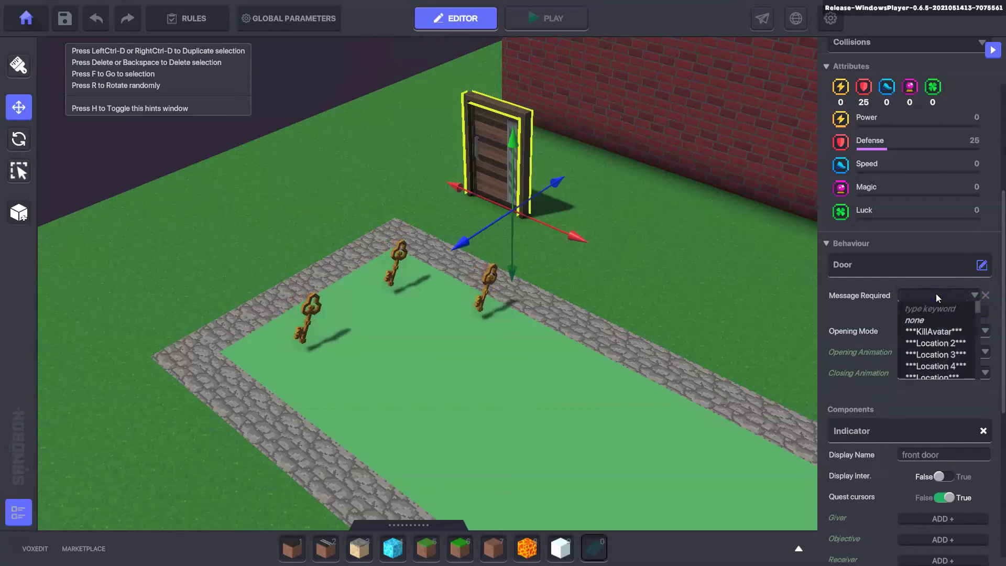
{"action": "type", "text": "doorke"}
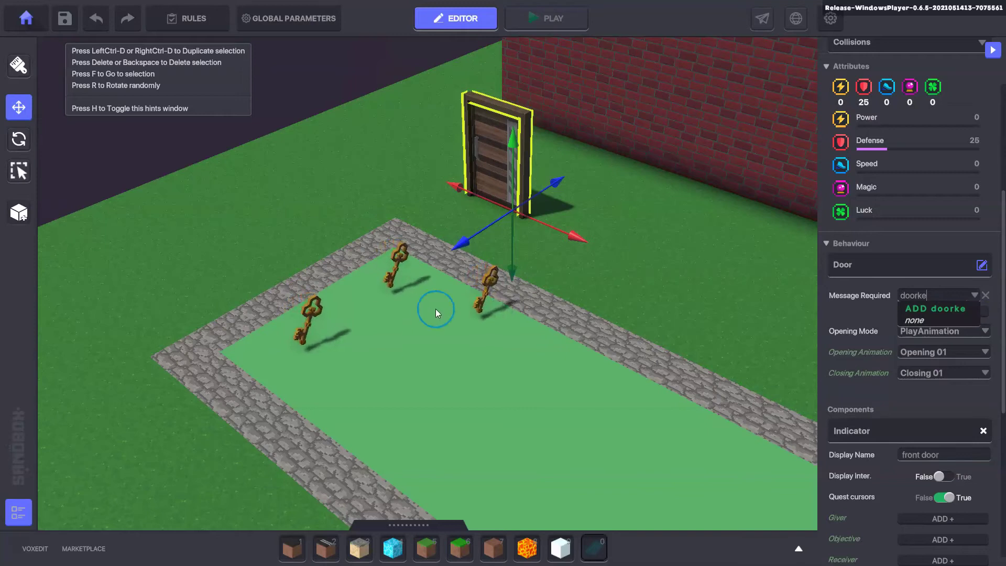
{"action": "left_click", "coordinate": [490, 289]}
{"action": "left_click", "coordinate": [492, 287]}
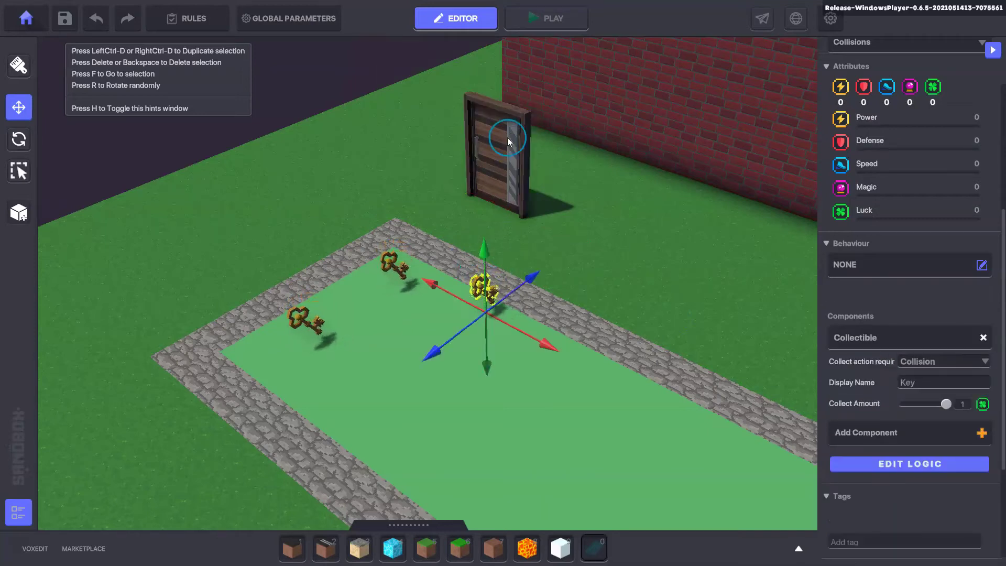
{"action": "left_click", "coordinate": [898, 465]}
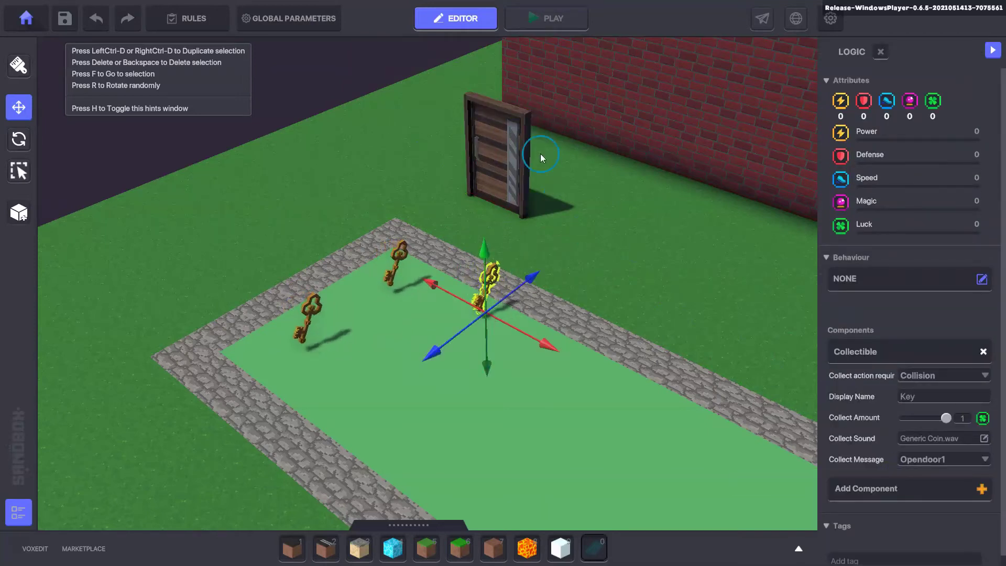
Replace the front door's required Interact message with the key's existing door-opening message, filtering the choices by "opendoor"
{"action": "left_click", "coordinate": [505, 164]}
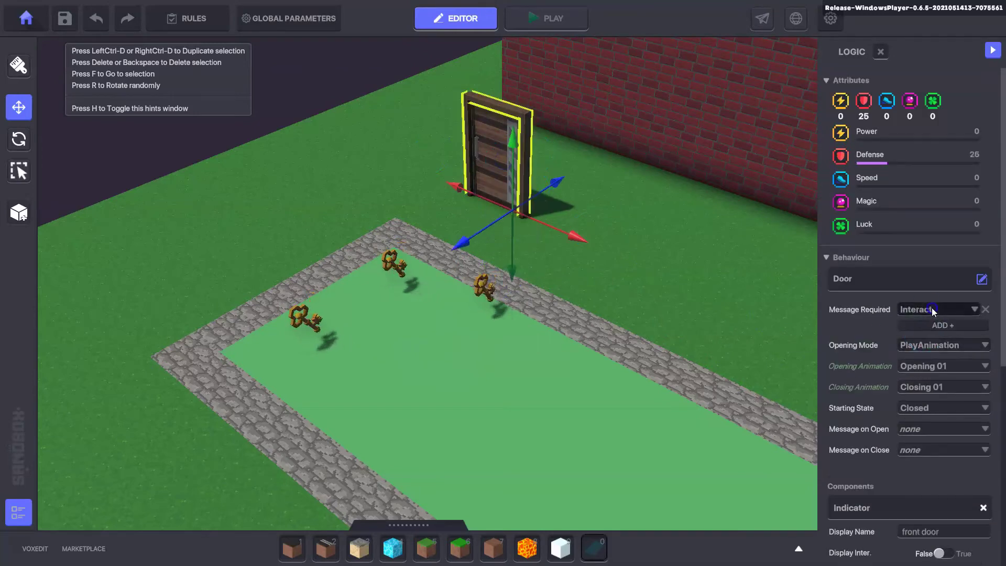
{"action": "left_click", "coordinate": [932, 309]}
{"action": "type", "text": "op"}
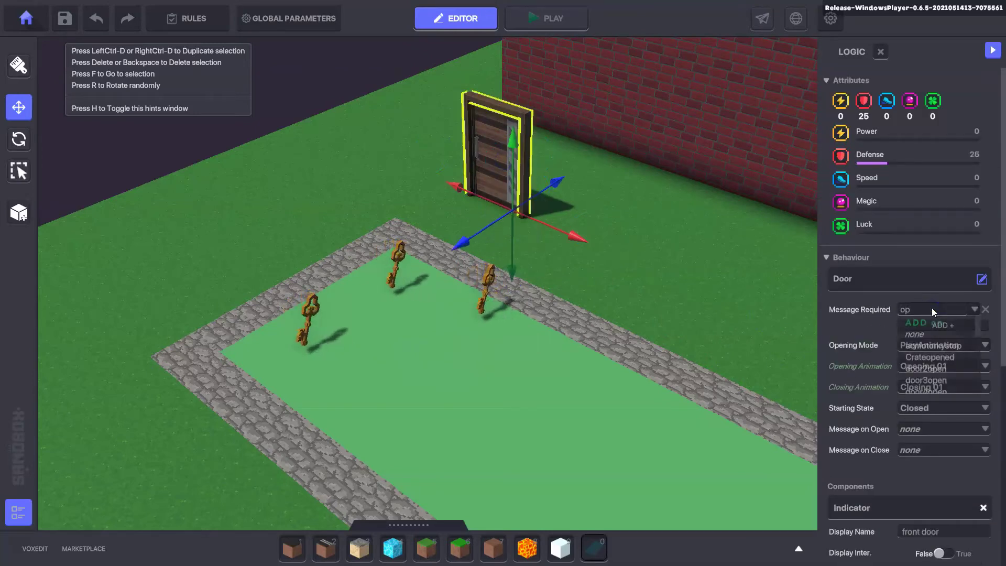
{"action": "type", "text": "endoor"}
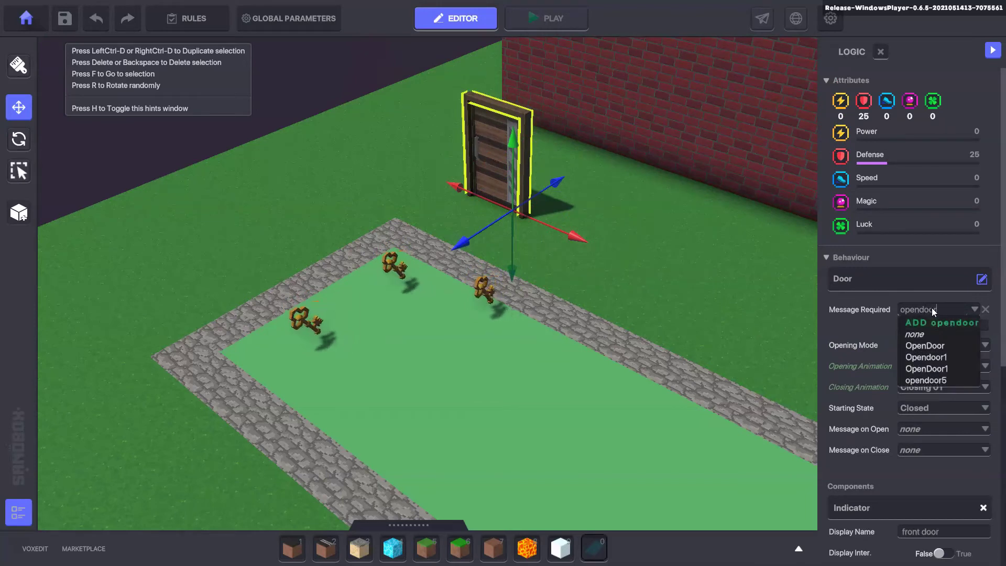
{"action": "left_click", "coordinate": [926, 367]}
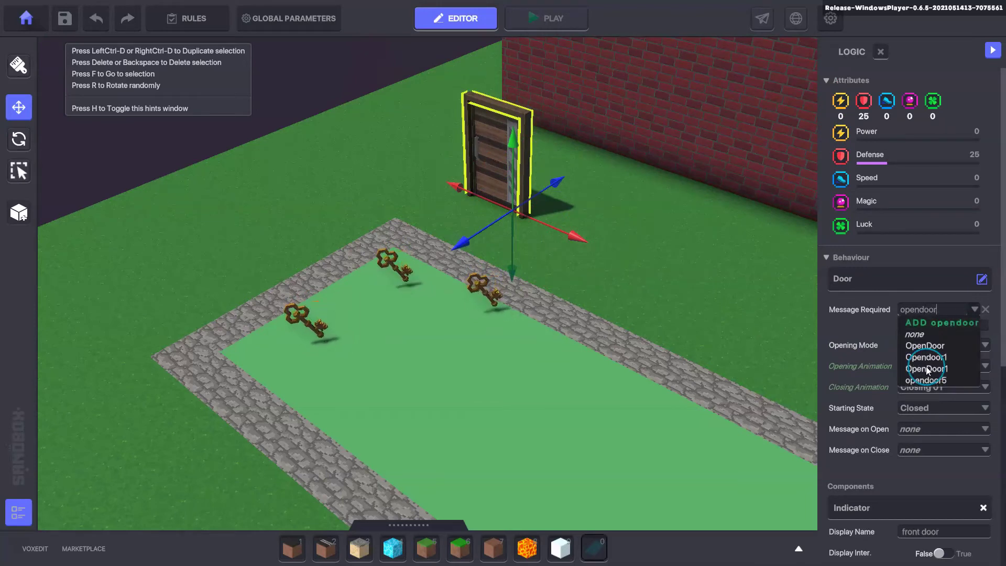
Play-test the door by running the avatar into the key and over to the front door, and return to editing
{"action": "left_click", "coordinate": [597, 292]}
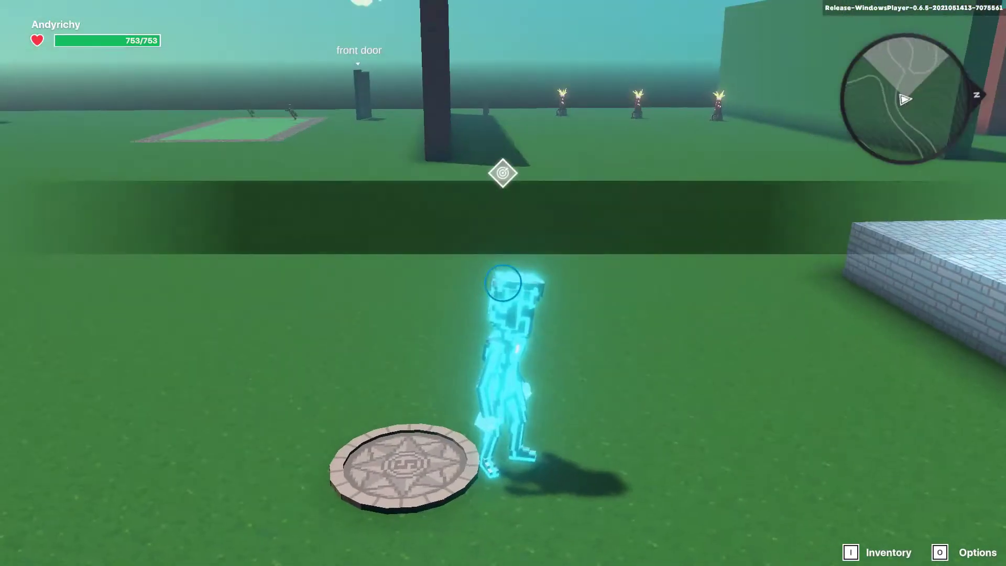
{"action": "key", "text": "w"}
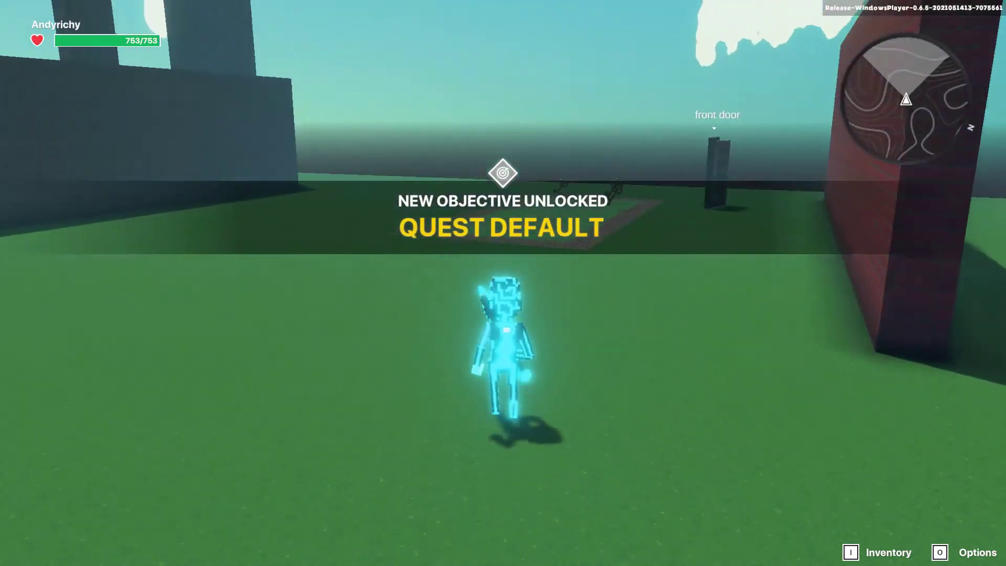
{"action": "key", "text": "w"}
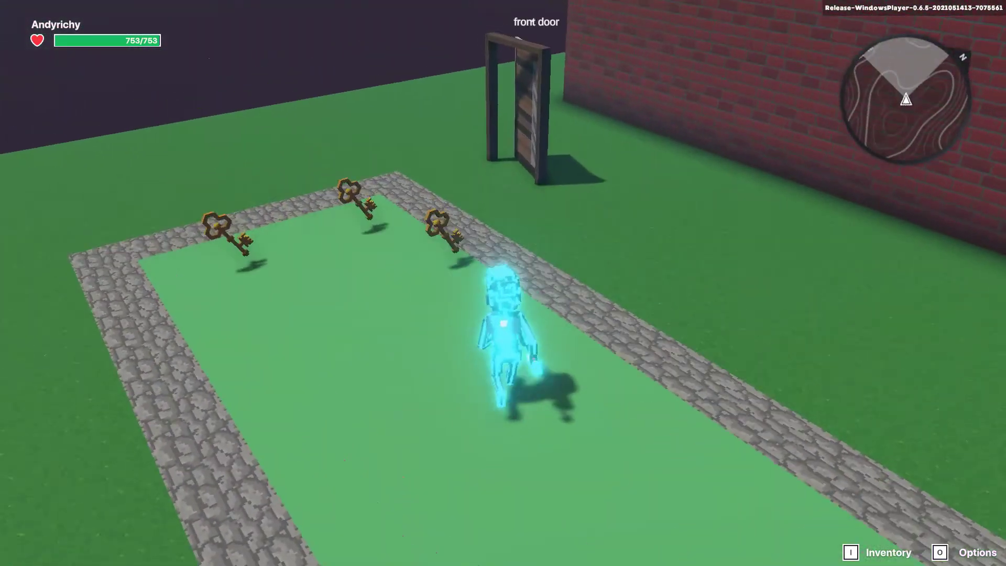
{"action": "key", "text": "w"}
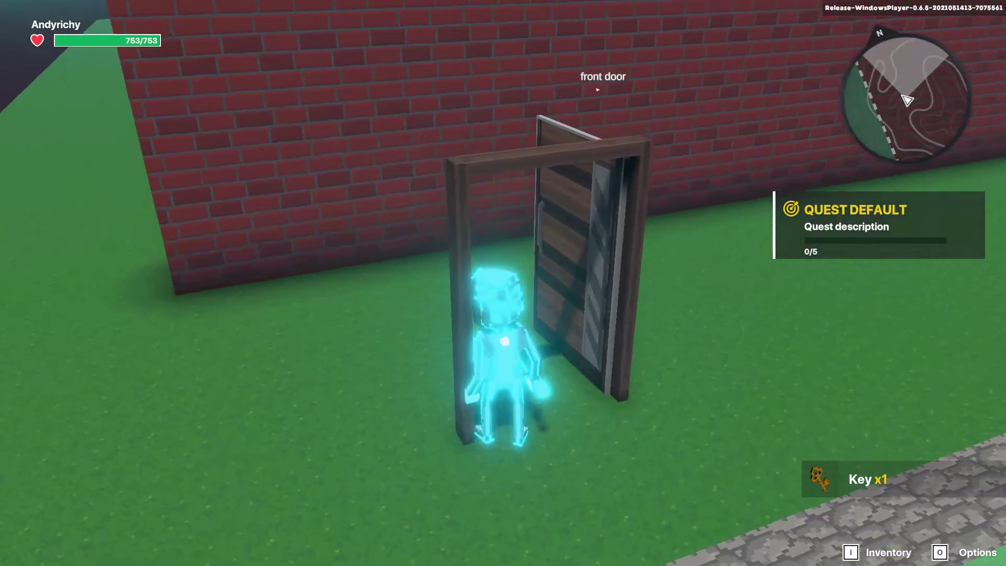
{"action": "key", "text": "w"}
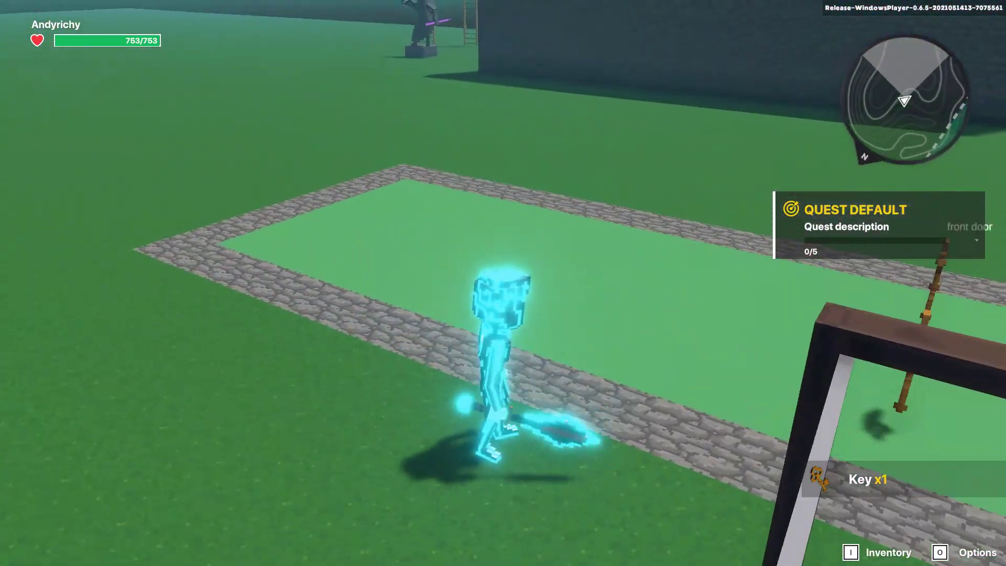
{"action": "key", "text": "Tab"}
Add a second quest to the game rules, keeping the Counter quest type with CollectedObjects
{"action": "scroll", "coordinate": [435, 320], "scroll_direction": "up", "scroll_amount": 3}
{"action": "right_click_drag", "start_coordinate": [416, 366], "coordinate": [397, 339]}
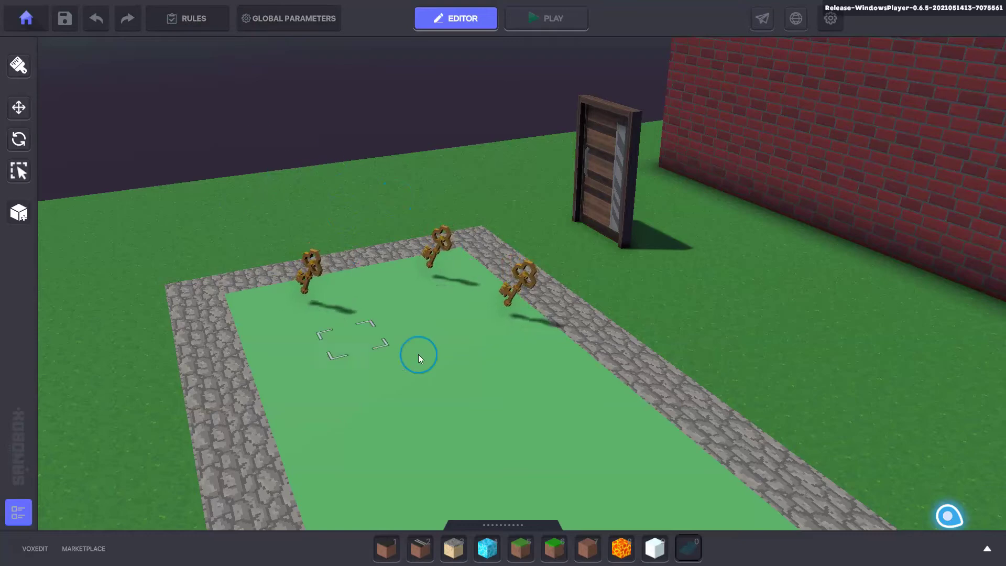
{"action": "scroll", "coordinate": [430, 338], "scroll_direction": "up", "scroll_amount": 3}
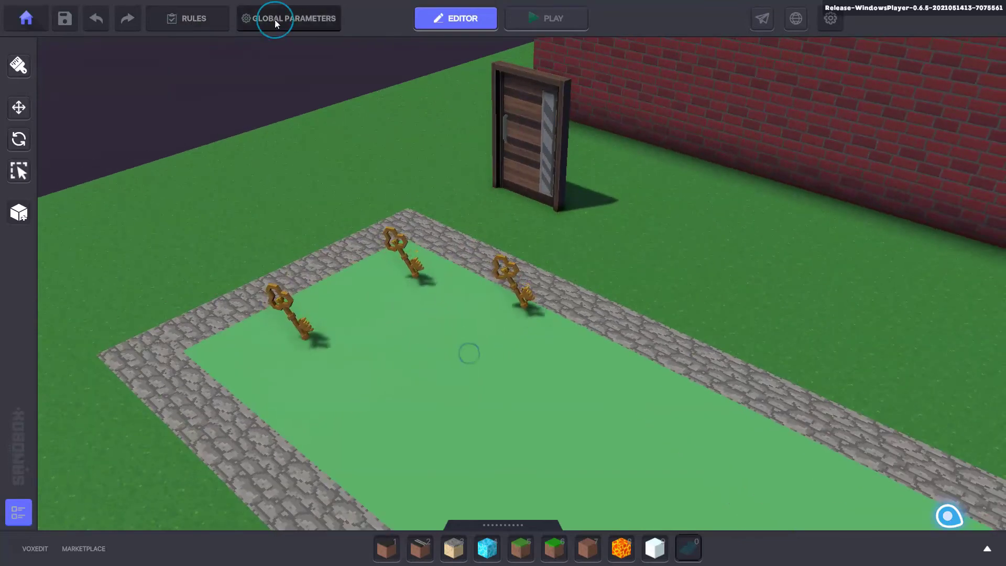
{"action": "left_click", "coordinate": [194, 19]}
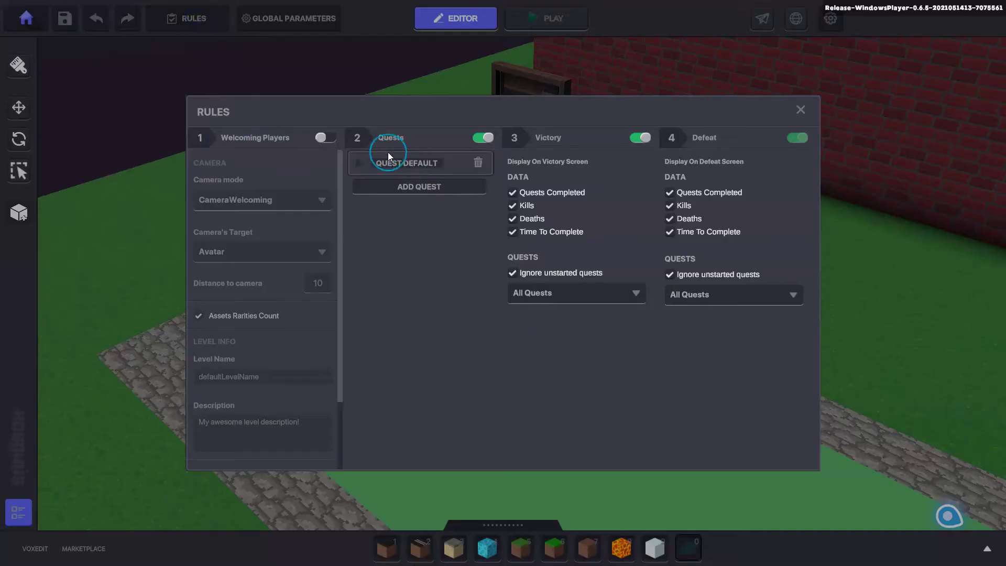
{"action": "left_click", "coordinate": [390, 190]}
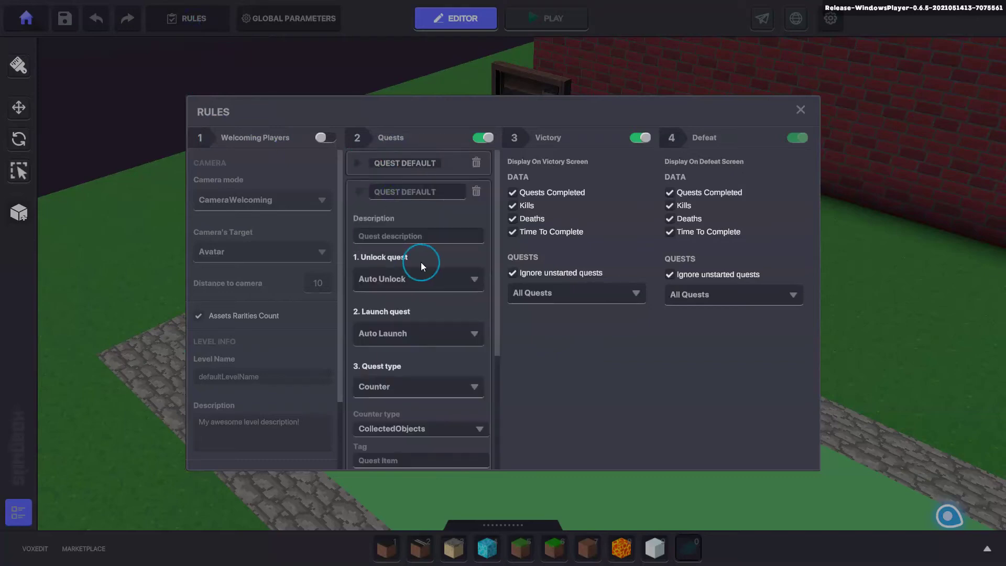
{"action": "scroll", "coordinate": [420, 262], "scroll_direction": "down", "scroll_amount": 2}
{"action": "scroll", "coordinate": [421, 262], "scroll_direction": "down", "scroll_amount": 2}
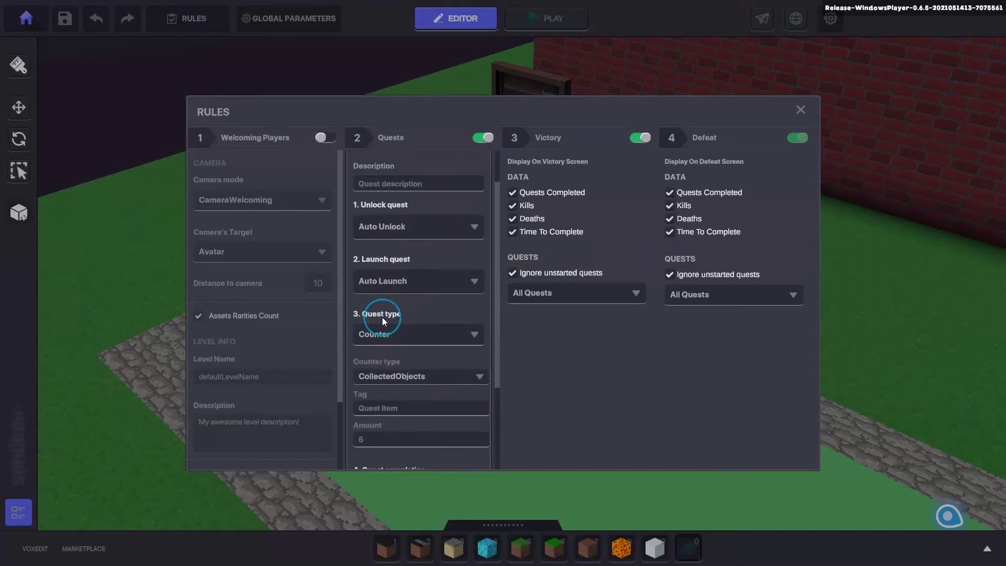
{"action": "scroll", "coordinate": [410, 357], "scroll_direction": "down", "scroll_amount": 2}
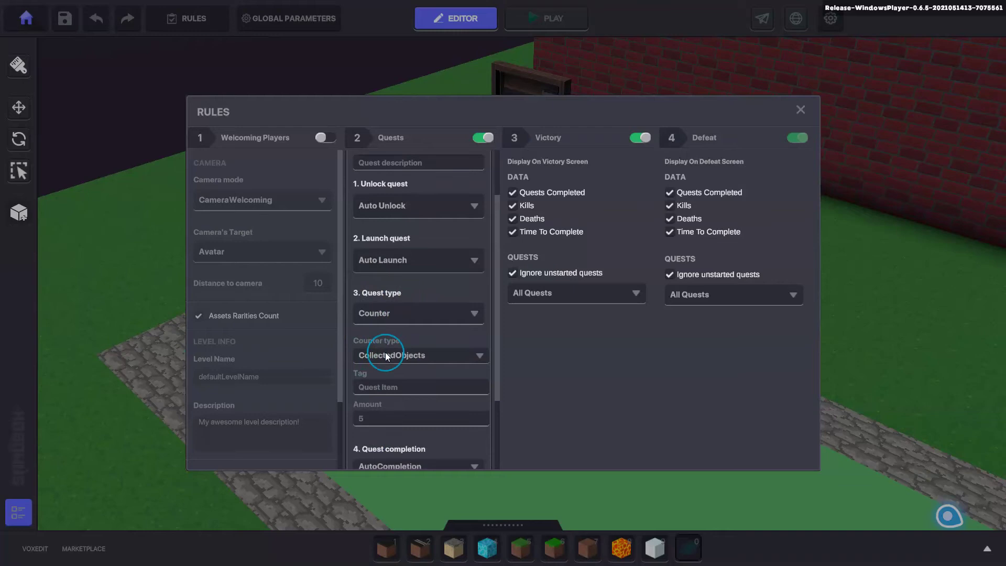
{"action": "scroll", "coordinate": [433, 358], "scroll_direction": "down", "scroll_amount": 2}
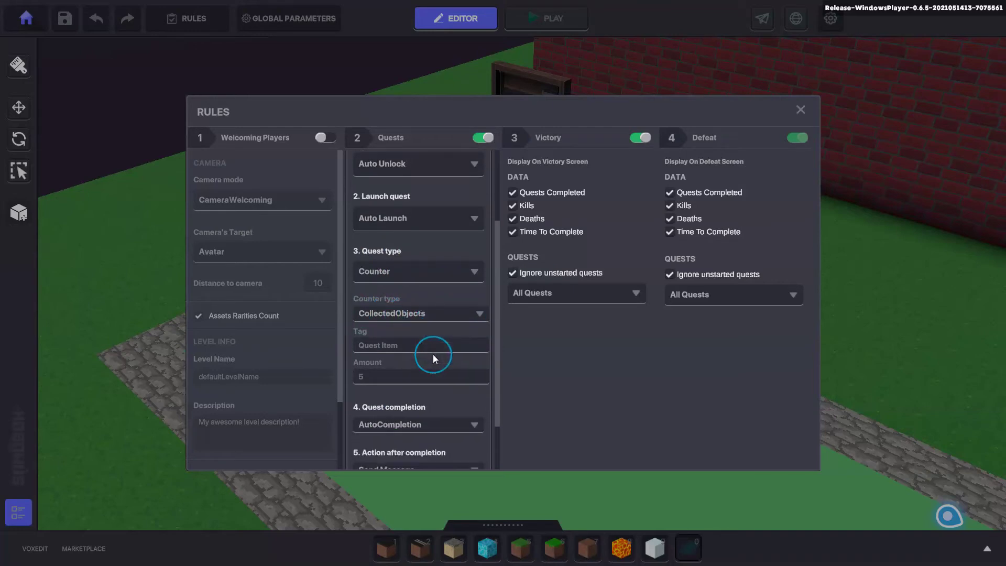
Set the new quest's tag to quest1key and its amount to 1, and close the rules
{"action": "left_click", "coordinate": [385, 347]}
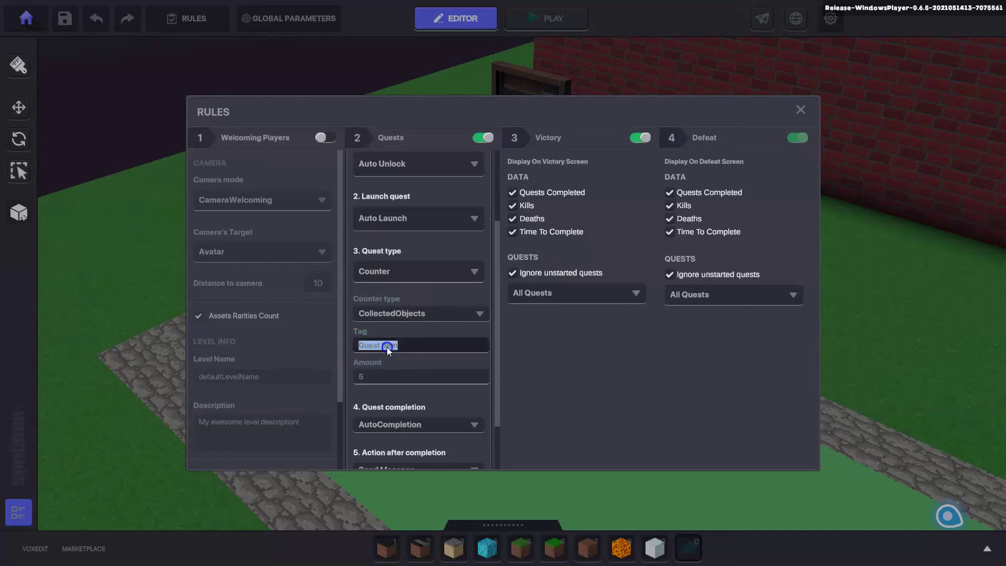
{"action": "left_click", "coordinate": [416, 344]}
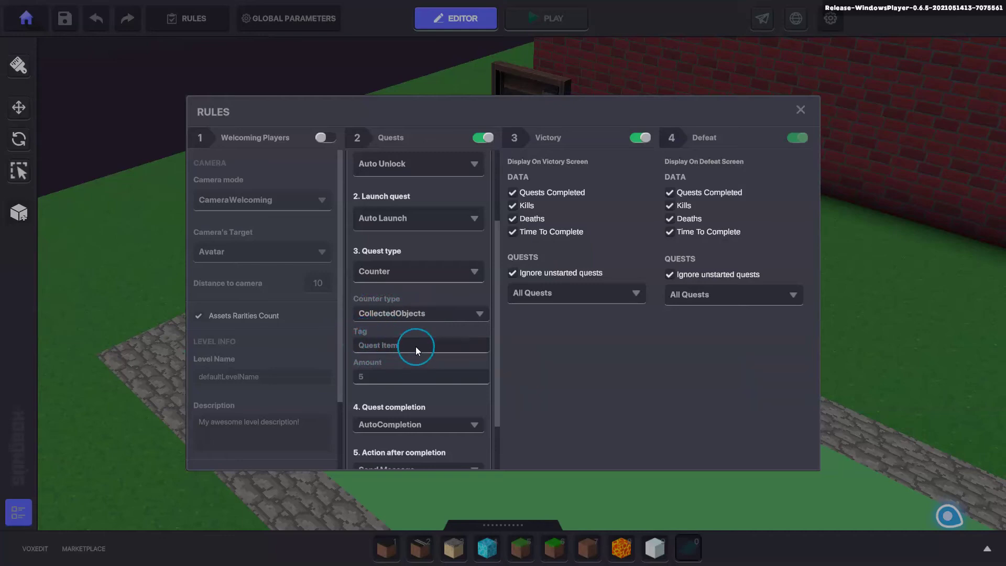
{"action": "key", "text": "BackSpace"}
{"action": "key", "text": "BackSpace"}
{"action": "key", "text": "BackSpace"}
{"action": "key", "text": "BackSpace"}
{"action": "key", "text": "BackSpace"}
{"action": "key", "text": "BackSpace"}
{"action": "key", "text": "BackSpace"}
{"action": "key", "text": "BackSpace"}
{"action": "key", "text": "BackSpace"}
{"action": "type", "text": "quest1"}
{"action": "left_click", "coordinate": [370, 377]}
{"action": "type", "text": "1"}
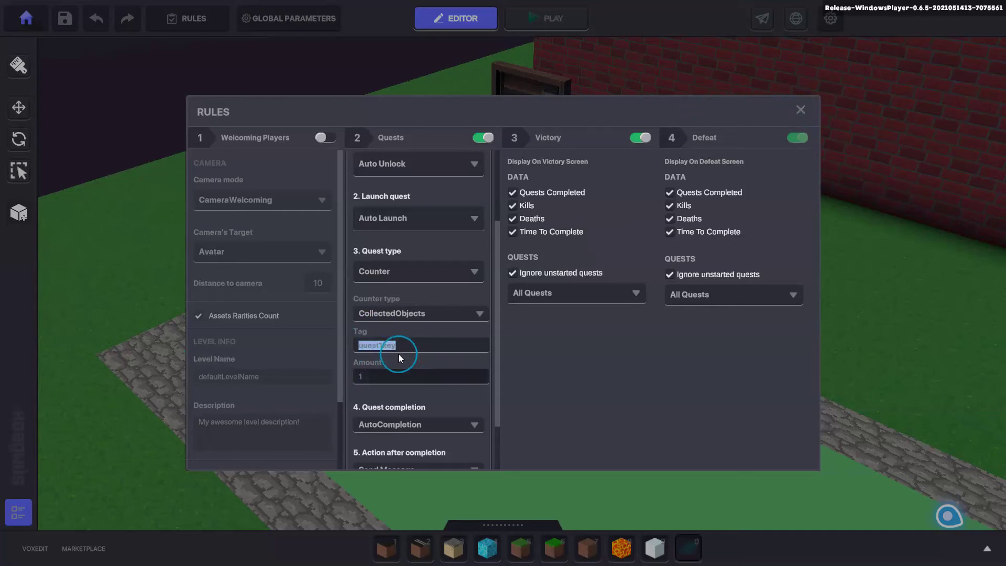
{"action": "left_click", "coordinate": [801, 110]}
Add the tag quest1key to the golden key nearest the front door
{"action": "left_click", "coordinate": [512, 276]}
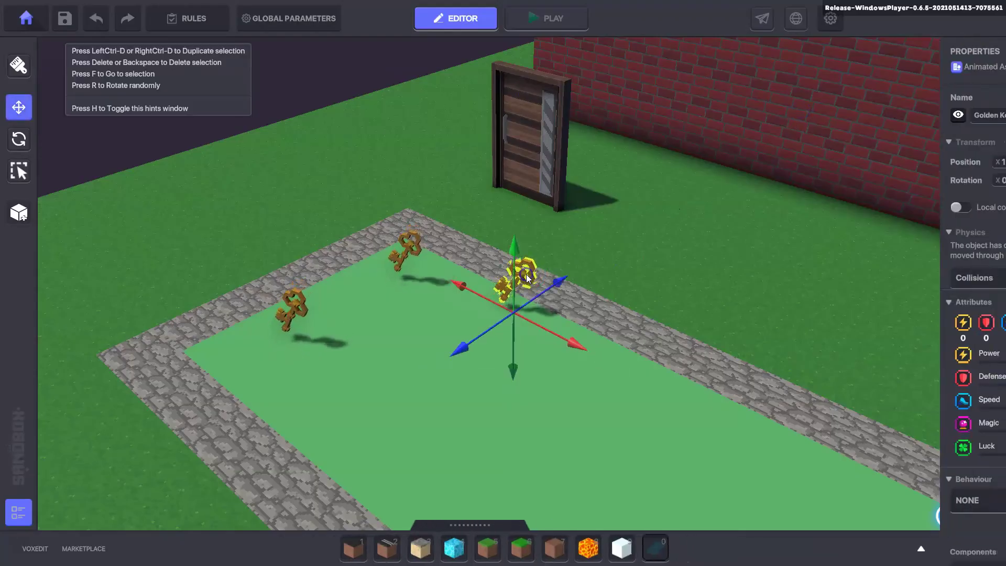
{"action": "scroll", "coordinate": [877, 348], "scroll_direction": "down", "scroll_amount": 5}
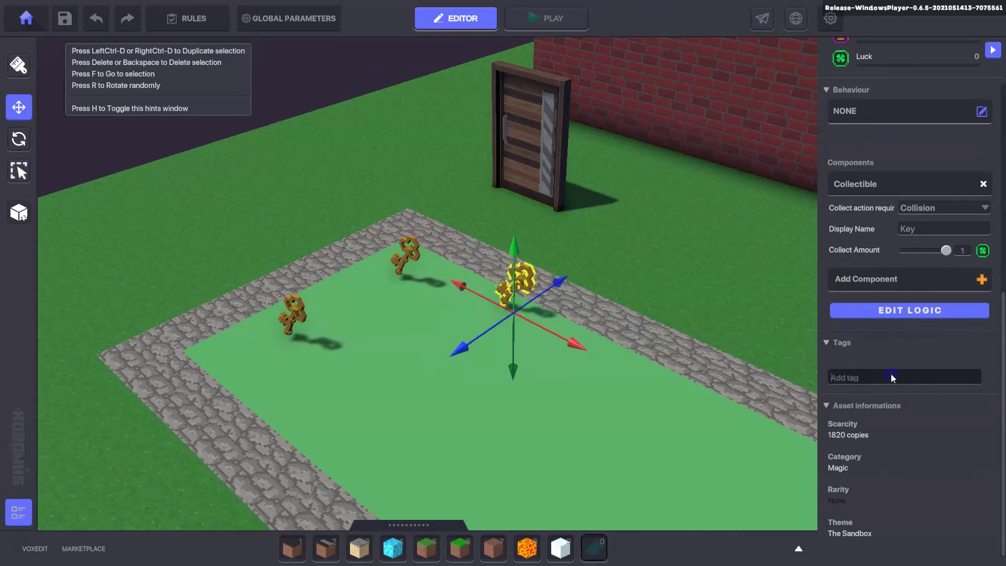
{"action": "left_click", "coordinate": [854, 378]}
{"action": "type", "text": "quest1key"}
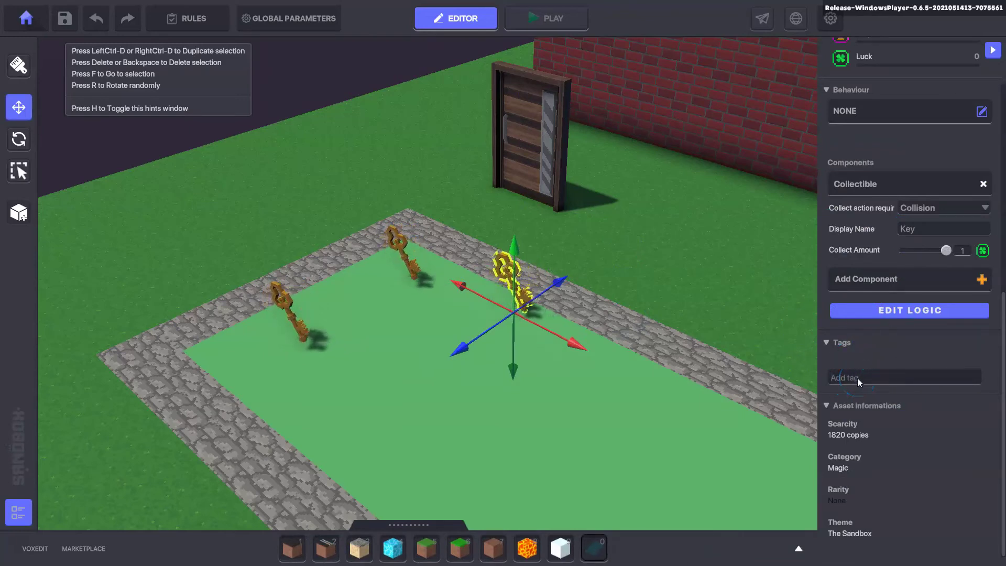
{"action": "key", "text": "Return"}
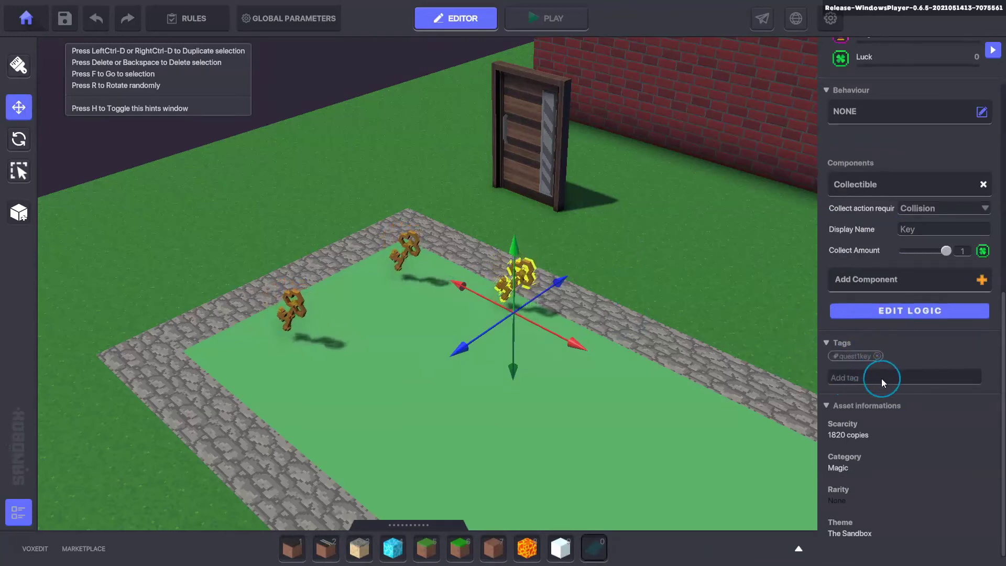
Play-test the key quest by running the avatar across the grass into the golden key nearest the front door
{"action": "left_click", "coordinate": [696, 344]}
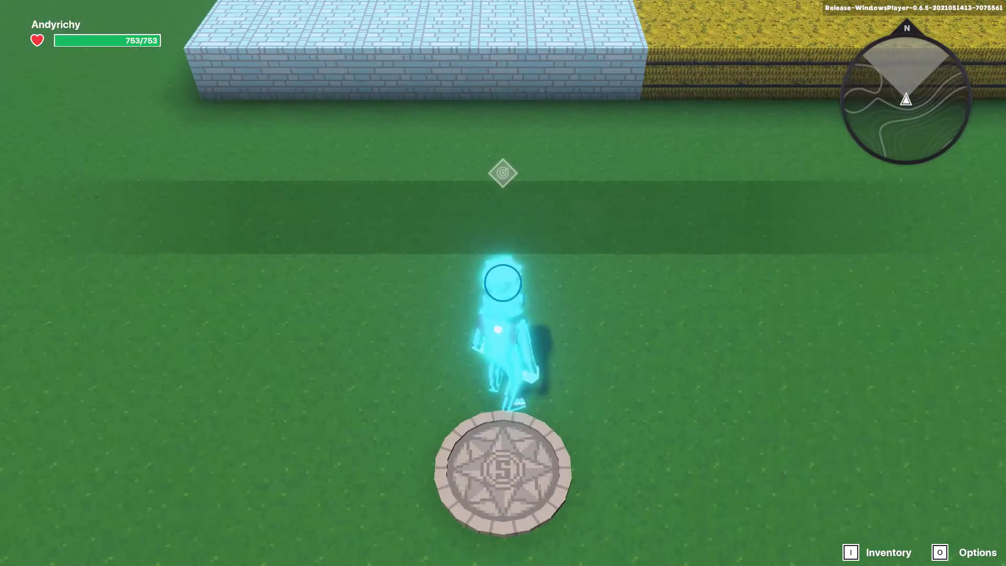
{"action": "key", "text": "w"}
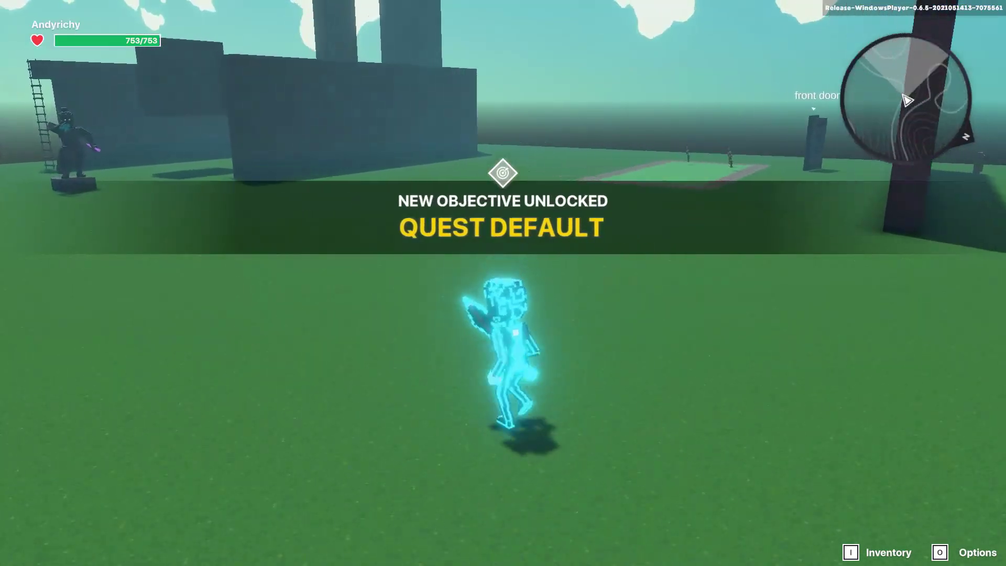
{"action": "key", "text": "w"}
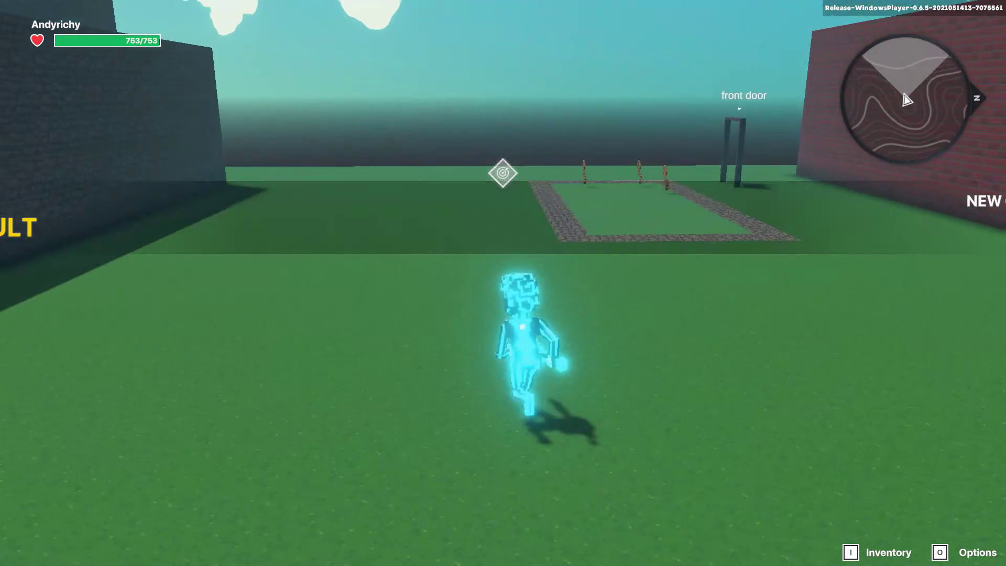
{"action": "key", "text": "w"}
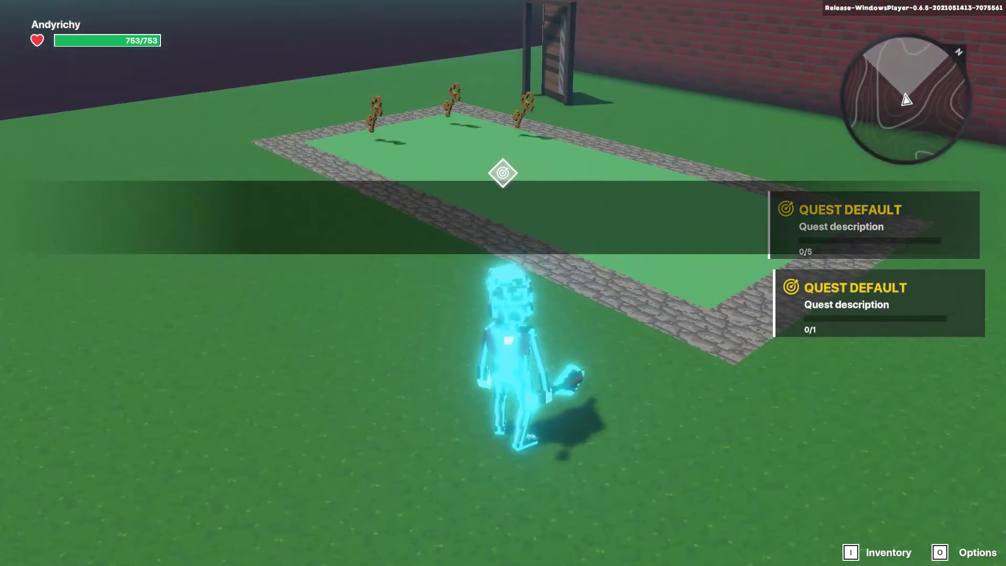
{"action": "key", "text": "a"}
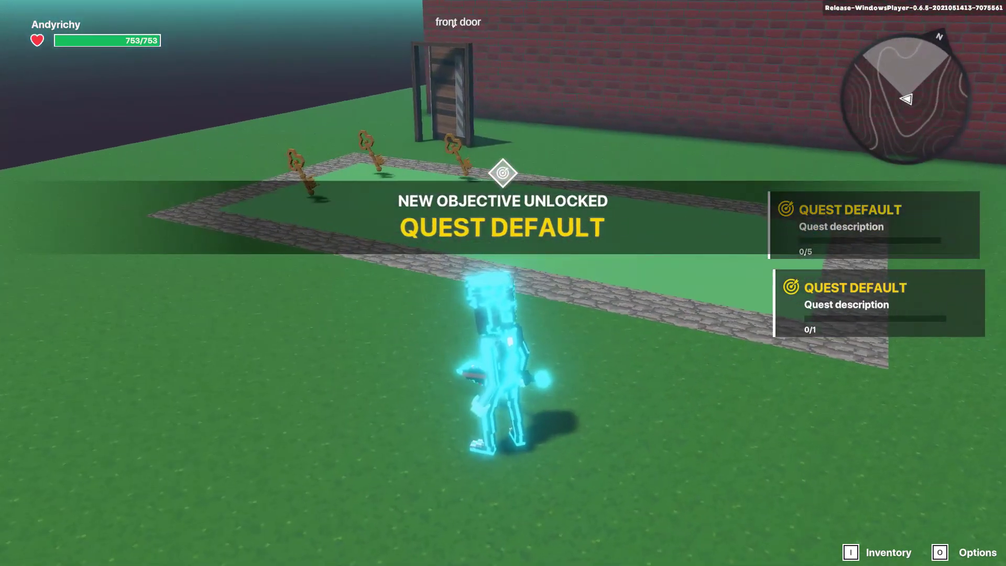
{"action": "key", "text": "w"}
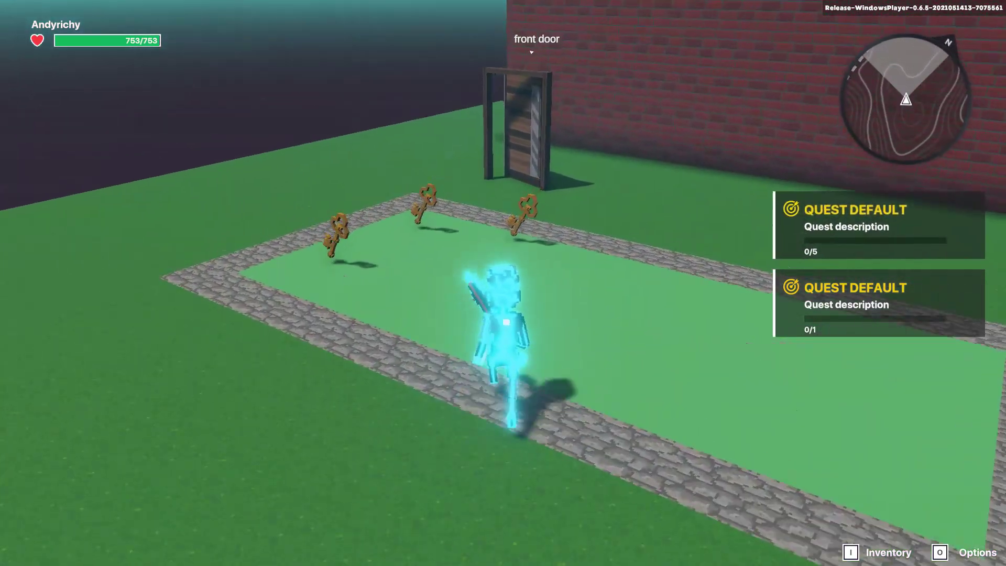
{"action": "key", "text": "w"}
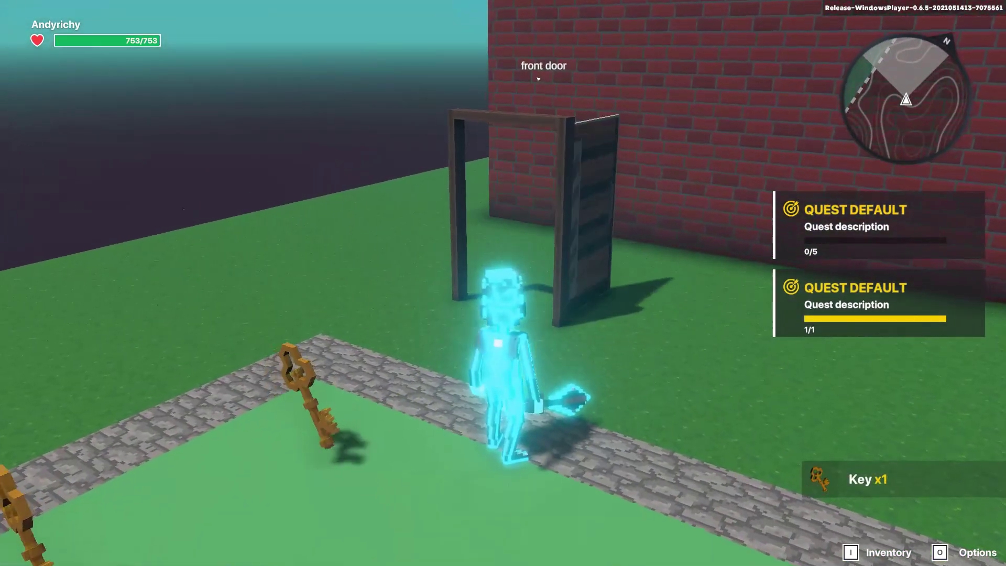
Run the avatar past the front door and back onto the green plot, stopping between the two remaining golden keys
{"action": "key", "text": "w"}
{"action": "key", "text": "w"}
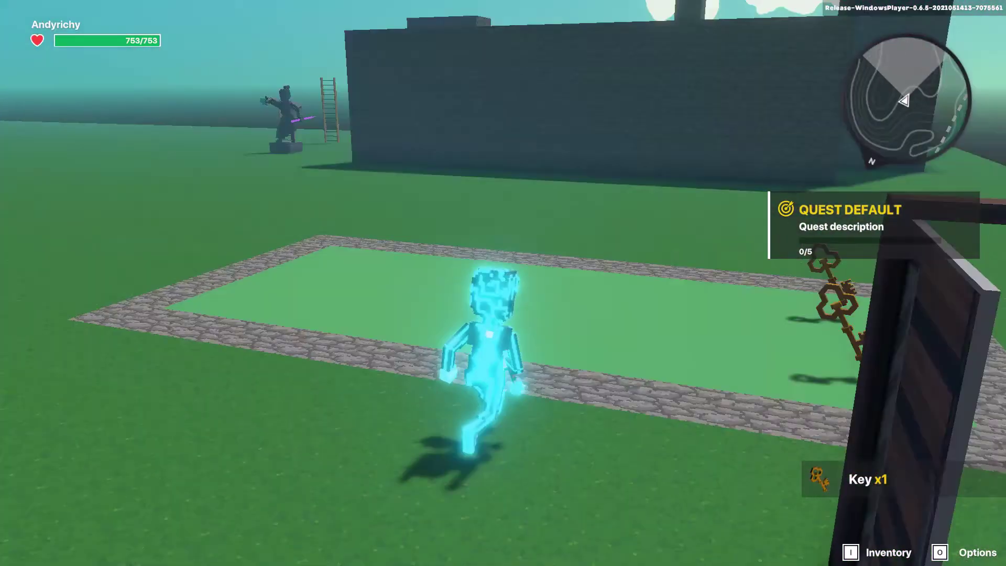
{"action": "key", "text": "w"}
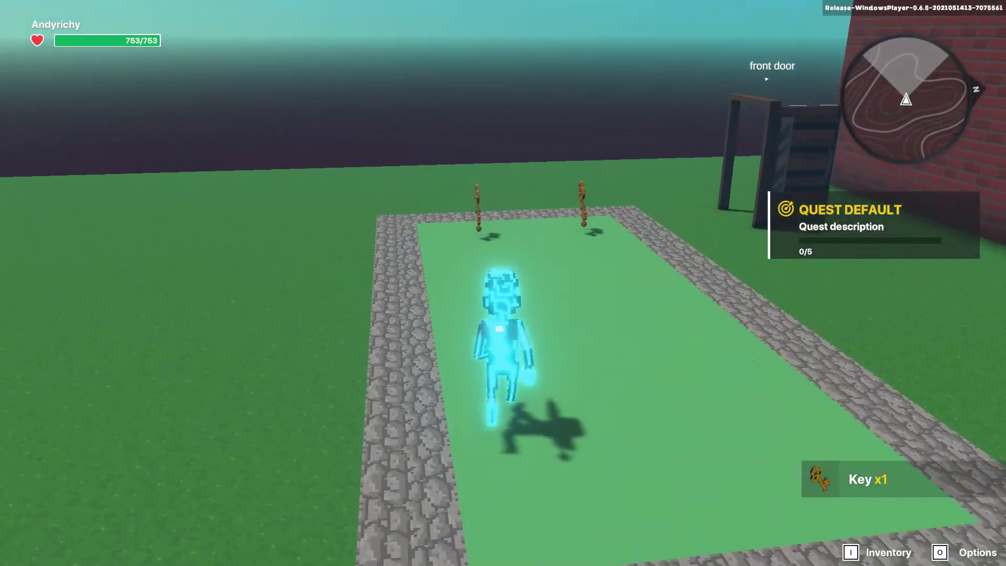
{"action": "key", "text": "space"}
{"action": "key", "text": "s"}
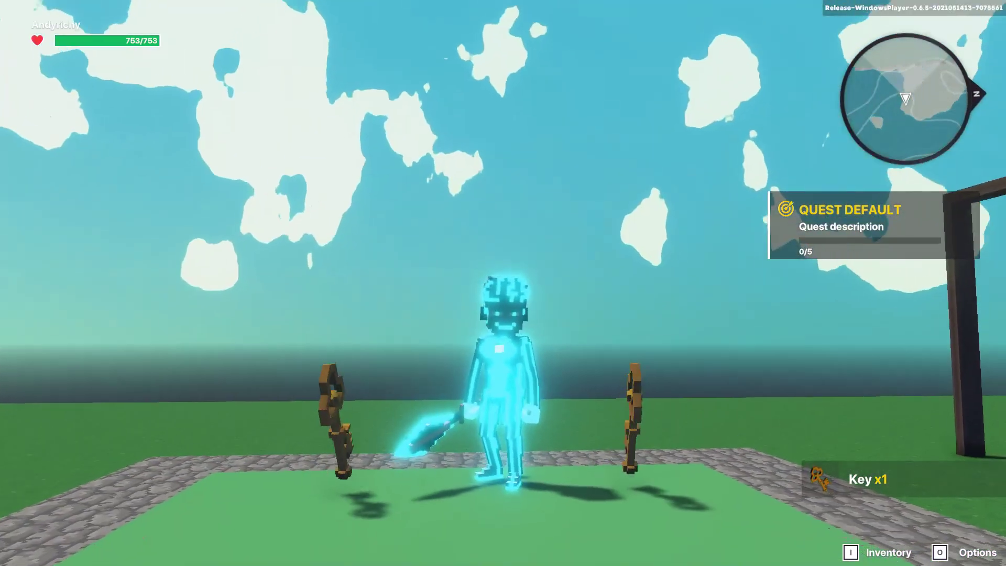
{"action": "scroll", "coordinate": [503, 283], "scroll_direction": "down", "scroll_amount": 3}
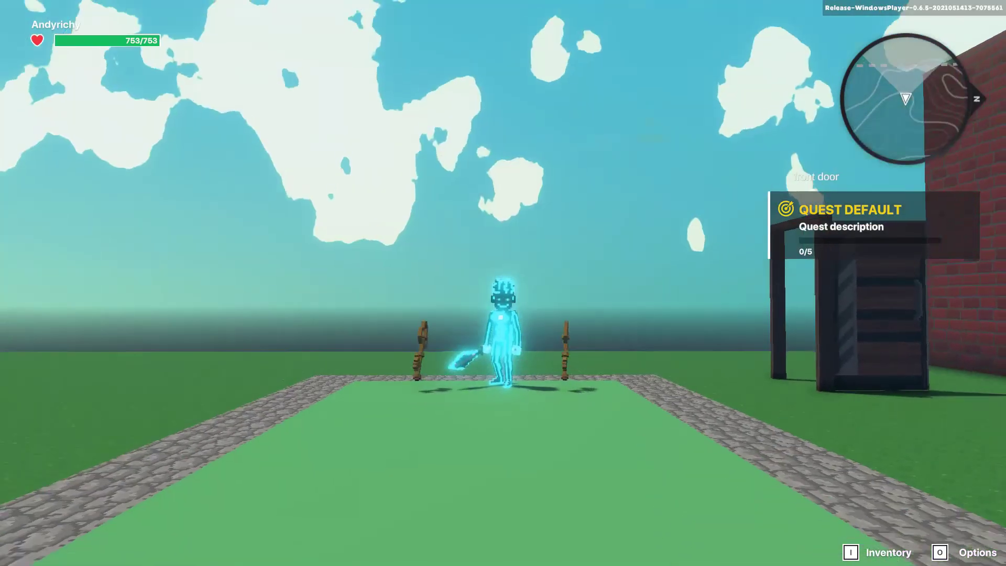
{"action": "scroll", "coordinate": [503, 283], "scroll_direction": "up", "scroll_amount": 5}
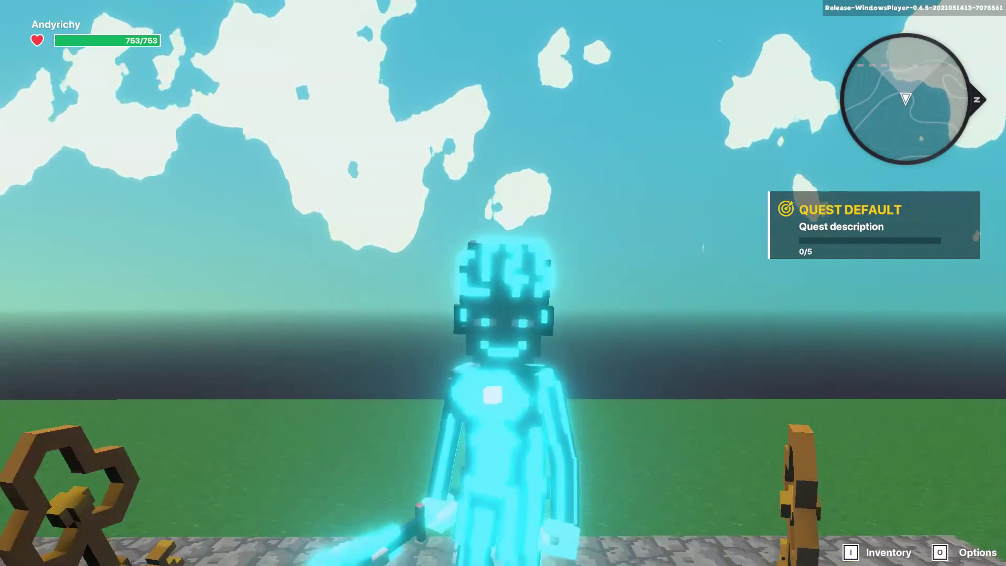
{"action": "scroll", "coordinate": [503, 283], "scroll_direction": "down", "scroll_amount": 5}
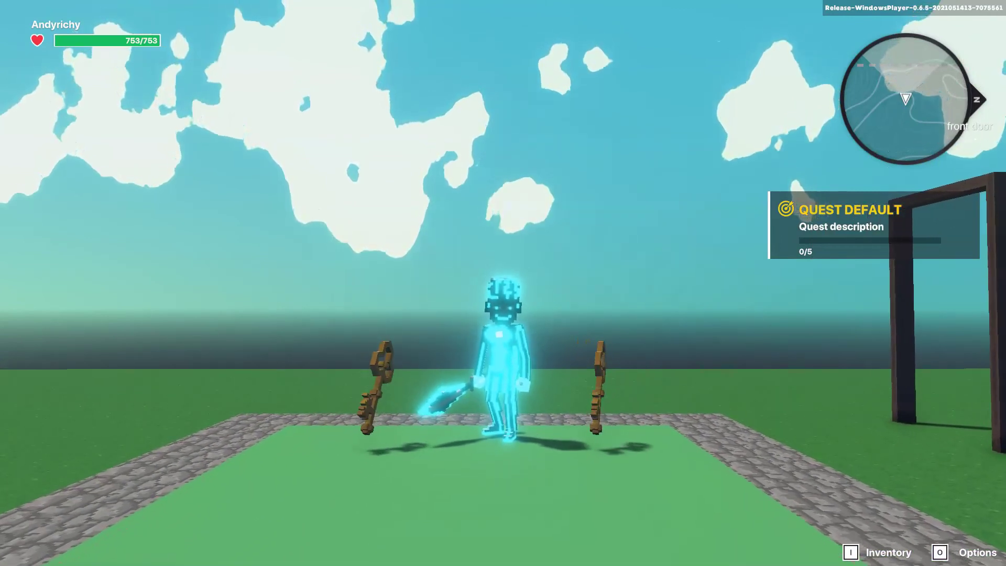